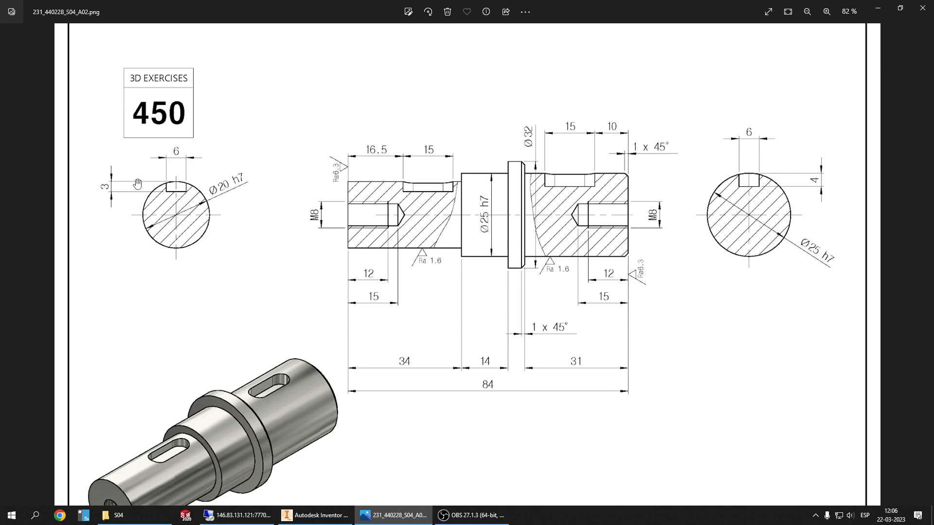
# Examine the reference drawing's isometric view, keyways, M8 threaded holes, shaft diameters and step lengths
pyautogui.moveTo(176, 405); pyautogui.dragTo(225, 302)
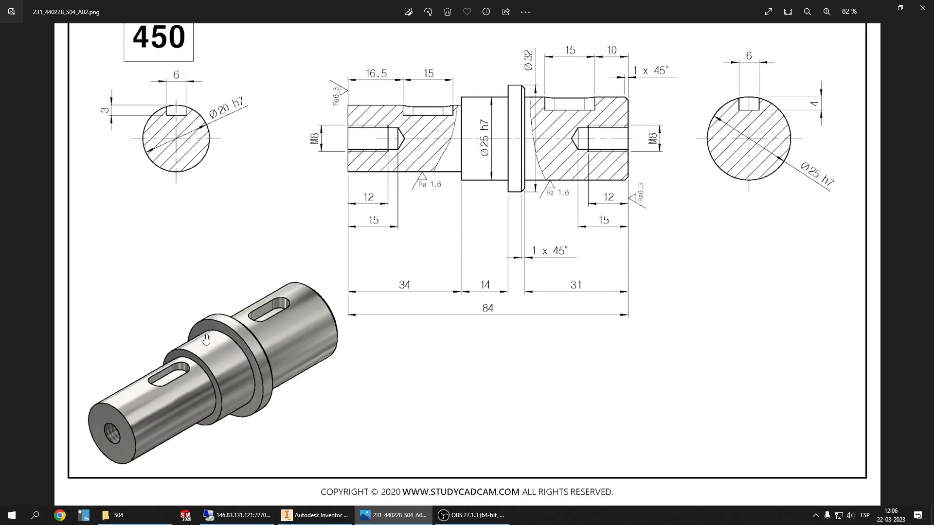
pyautogui.click(172, 375)
pyautogui.click(268, 307)
pyautogui.moveTo(252, 250); pyautogui.dragTo(258, 272)
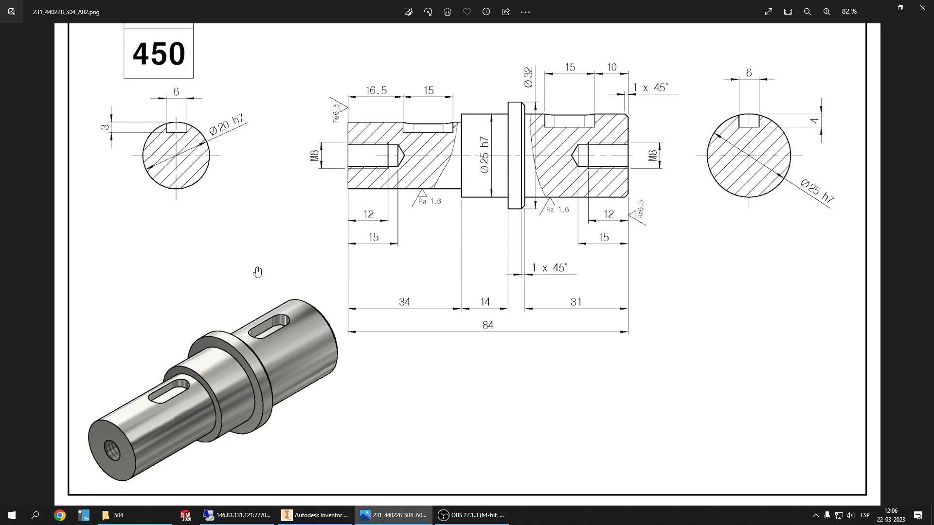
pyautogui.click(122, 451)
pyautogui.click(386, 159)
pyautogui.scroll(-2, 615, 176)
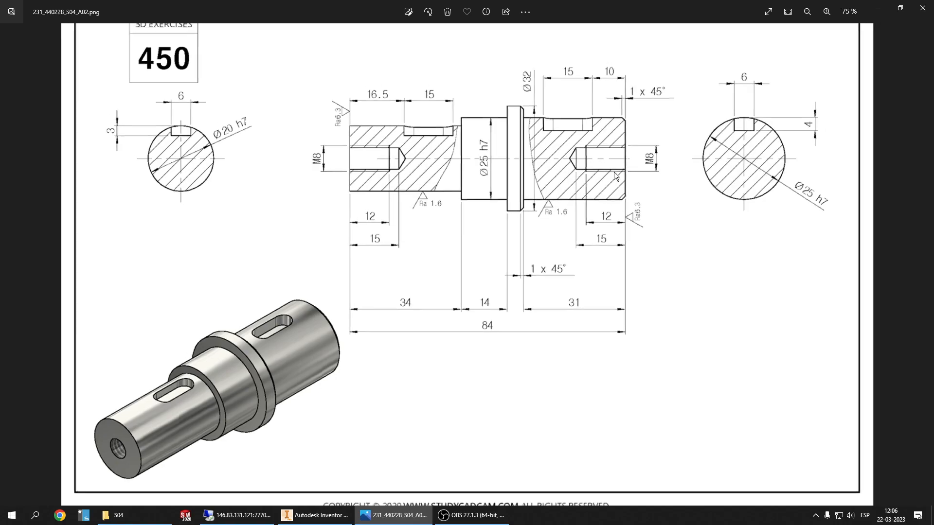
pyautogui.scroll(3, 617, 165)
pyautogui.scroll(1, 617, 153)
# Switch to Autodesk Inventor, create a new part from the Standard (mm).ipt template and start a 2D sketch on the YZ plane
pyautogui.click(330, 514)
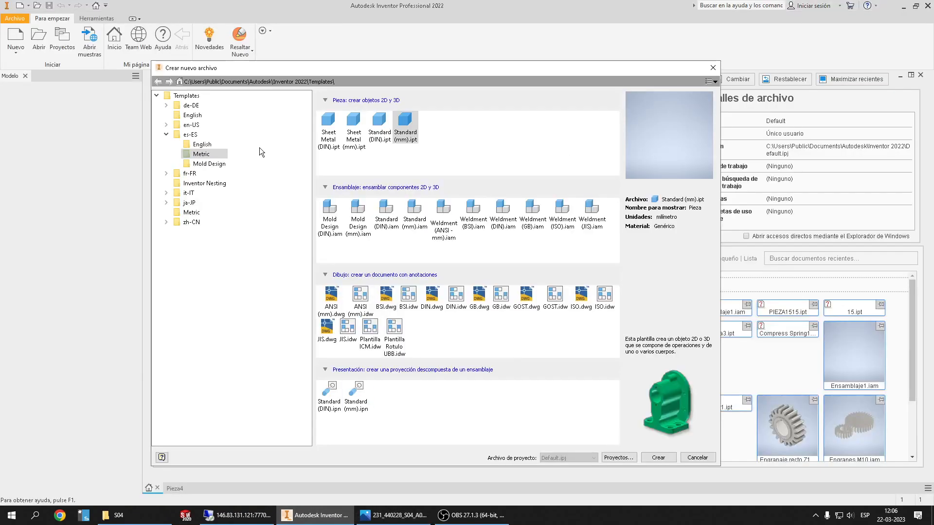
pyautogui.click(406, 120)
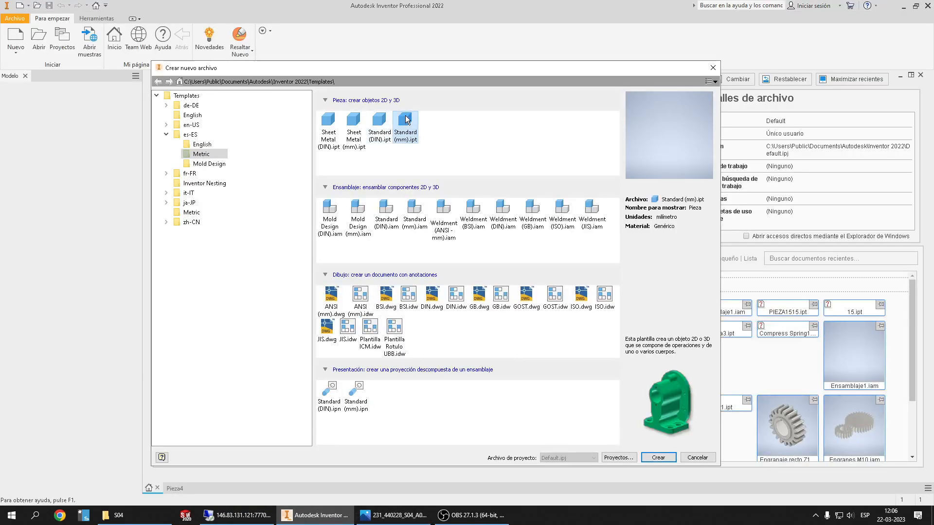
pyautogui.click(659, 457)
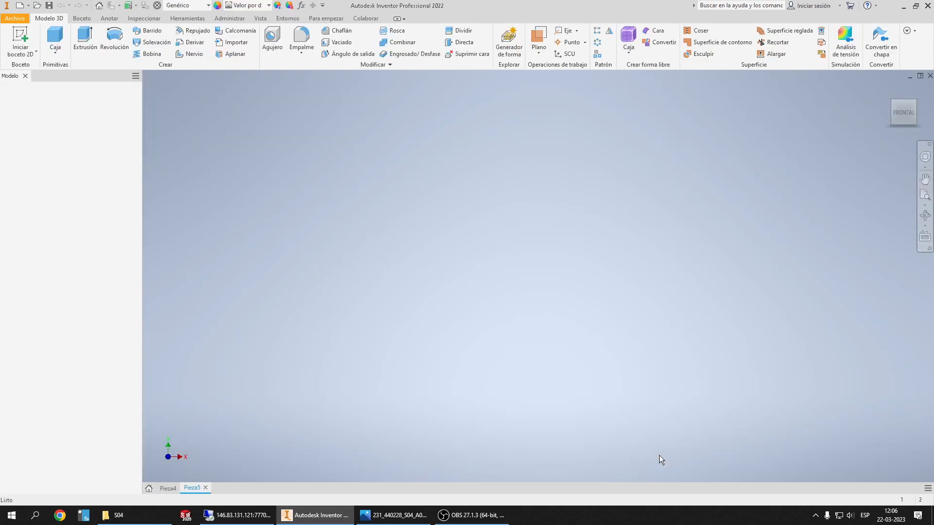
pyautogui.click(20, 38)
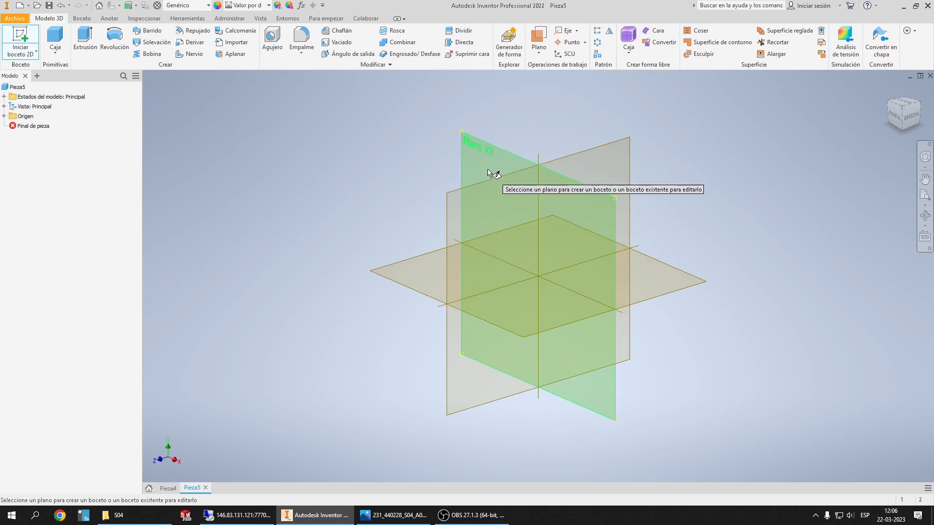
pyautogui.click(480, 201)
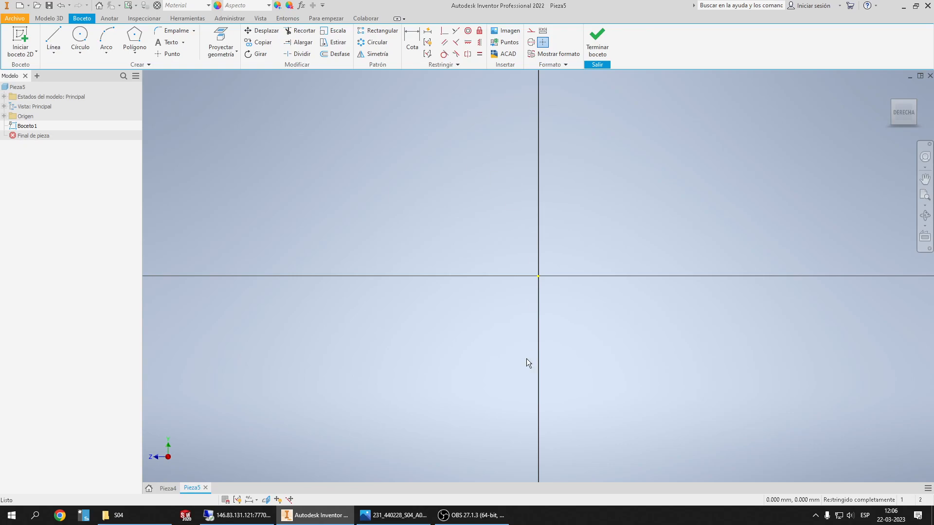
# Consult the shaft drawing and sketch a 94 mm horizontal line from the origin in the positive Z direction
pyautogui.click(389, 516)
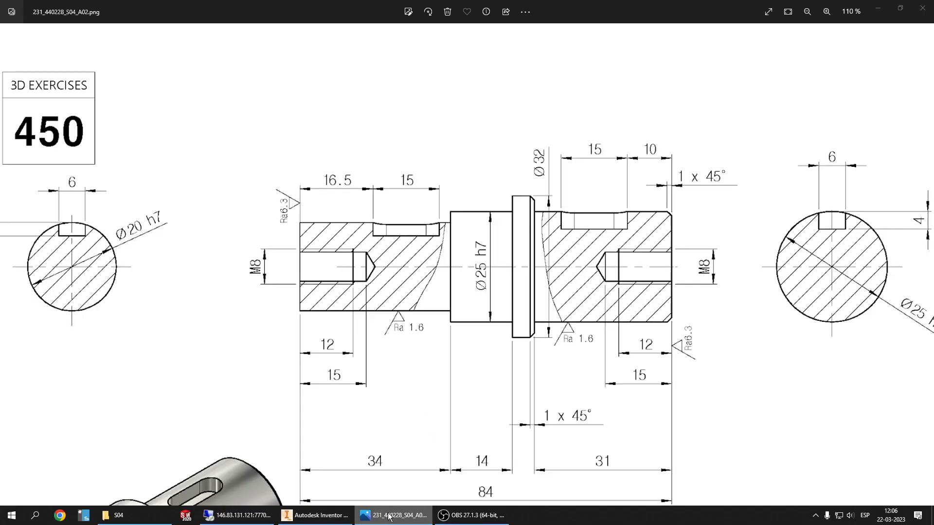
pyautogui.click(389, 515)
pyautogui.click(53, 41)
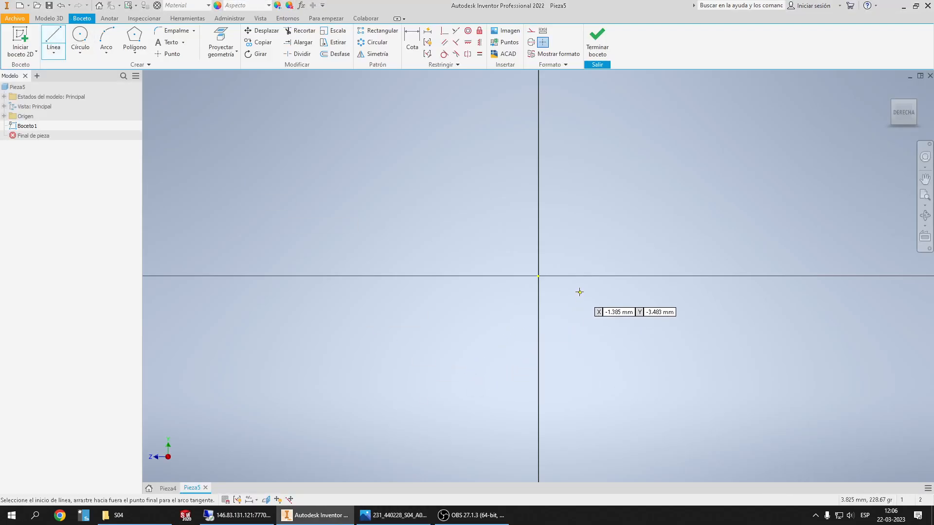
pyautogui.click(539, 275)
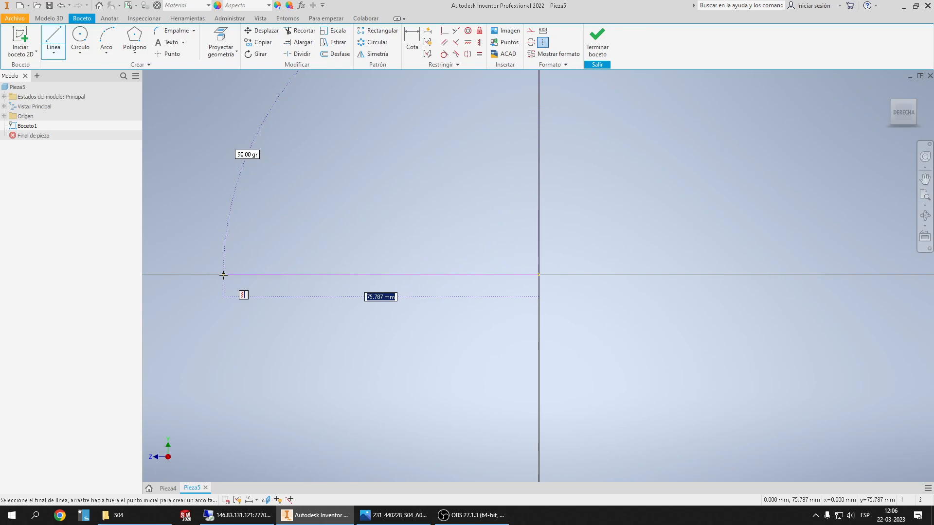
pyautogui.click(393, 515)
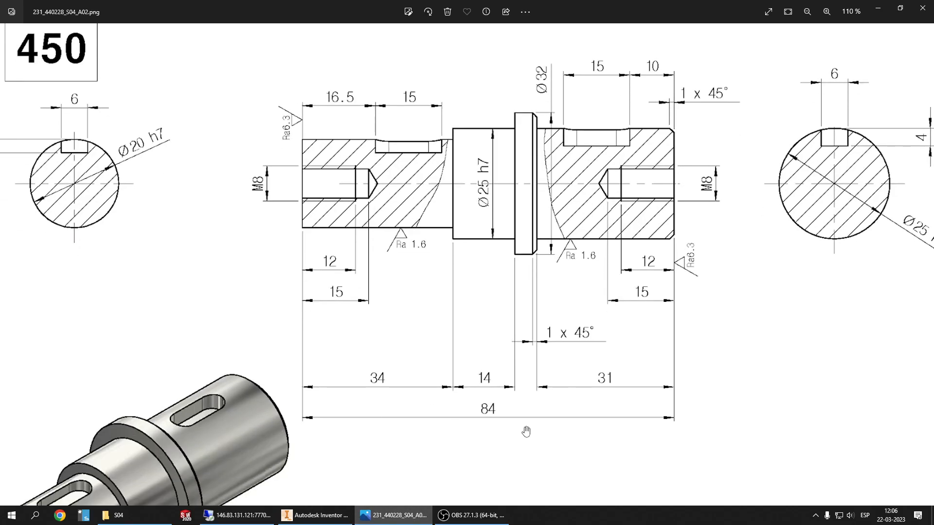
pyautogui.click(393, 515)
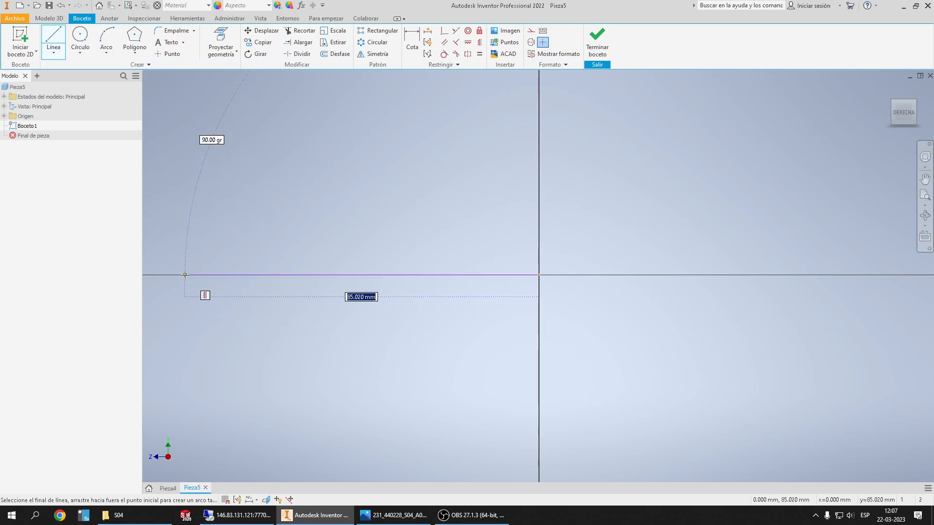
pyautogui.write('94')
pyautogui.press('Return')
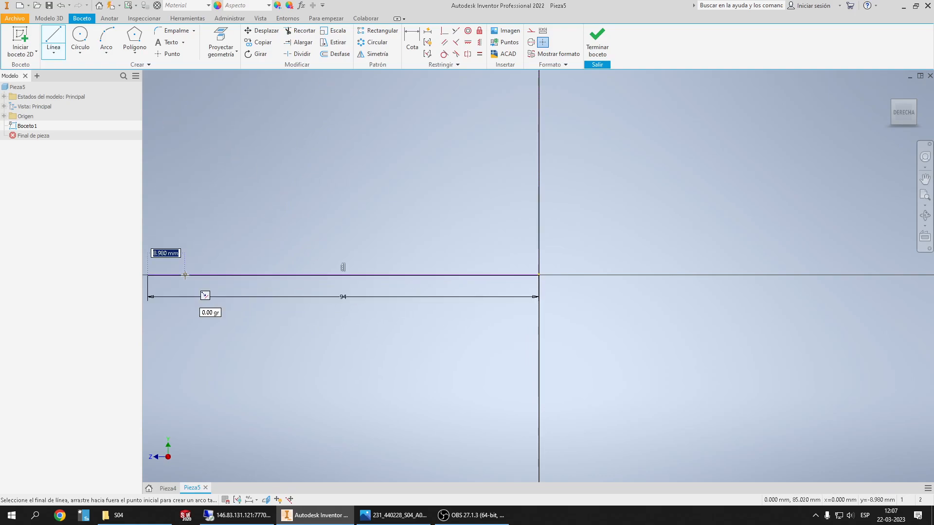
pyautogui.press('Escape')
# Convert the 94 mm horizontal line to a centerline
pyautogui.scroll(2, 384, 317)
pyautogui.scroll(-3, 240, 288)
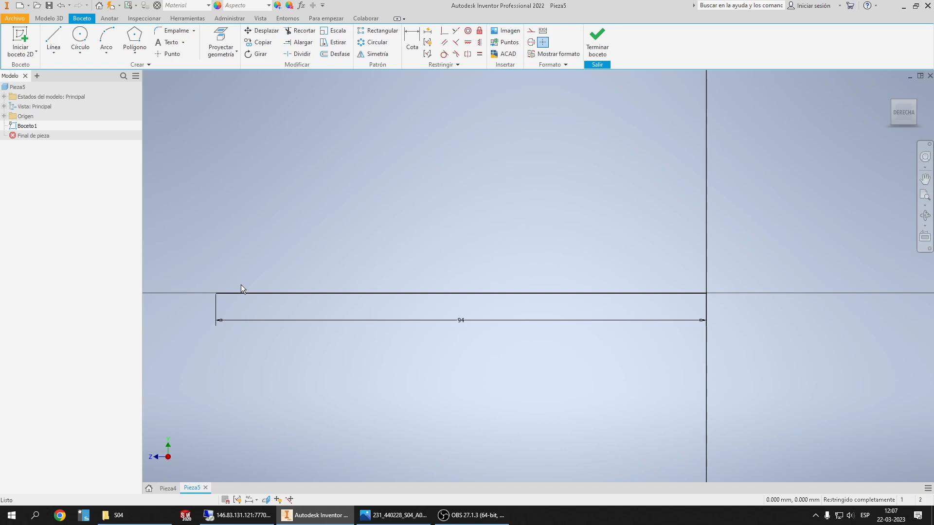
pyautogui.click(484, 298)
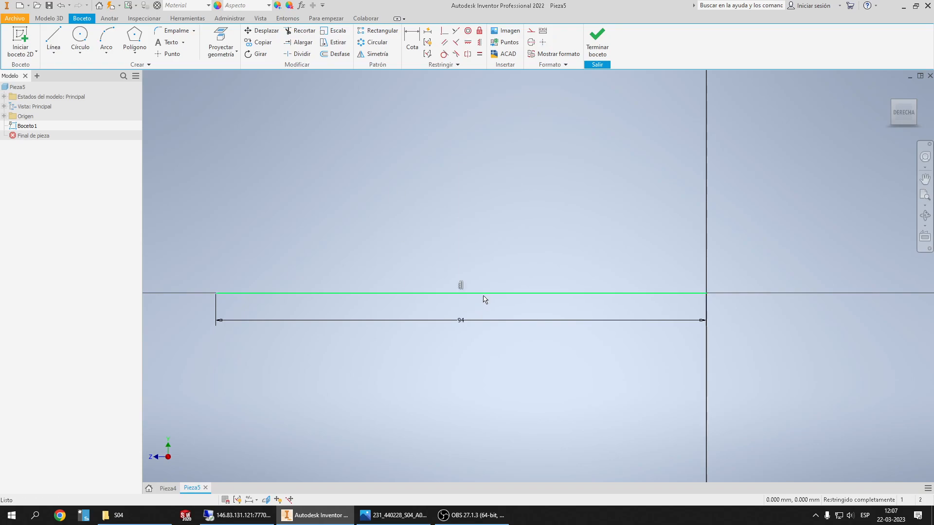
pyautogui.press('ctrl')
pyautogui.click(531, 45)
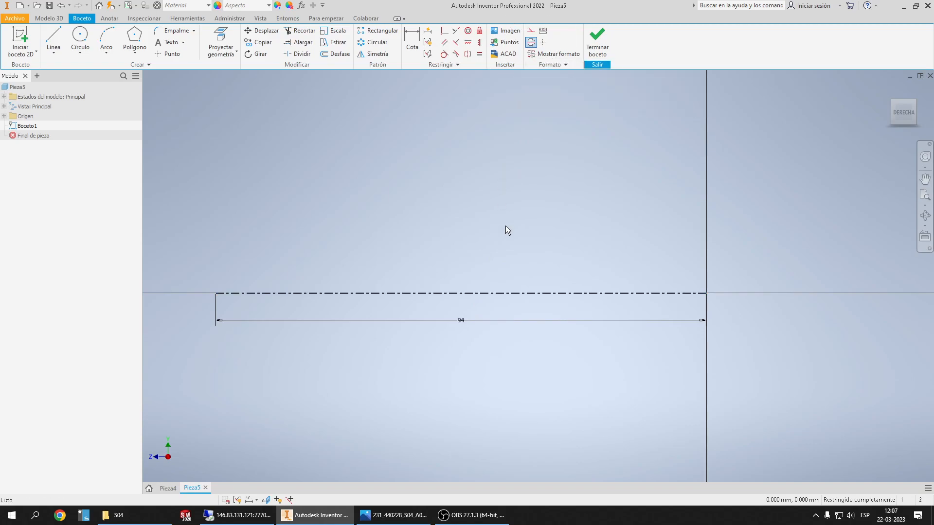
# After consulting the drawing, sketch a vertical line up from the origin and a horizontal line about 34 mm long above the centerline
pyautogui.click(417, 516)
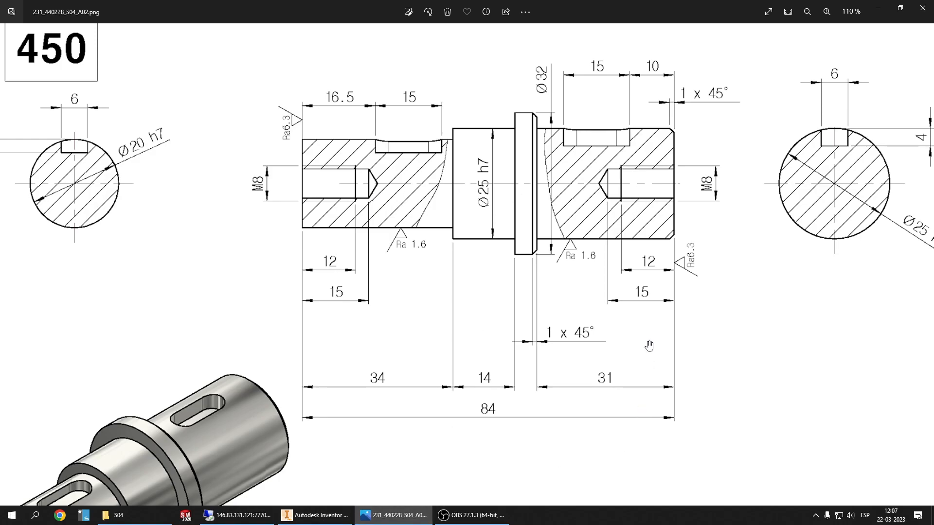
pyautogui.moveTo(732, 342)
pyautogui.mouseDown()
pyautogui.moveTo(681, 342)
pyautogui.moveTo(615, 362)
pyautogui.mouseUp()
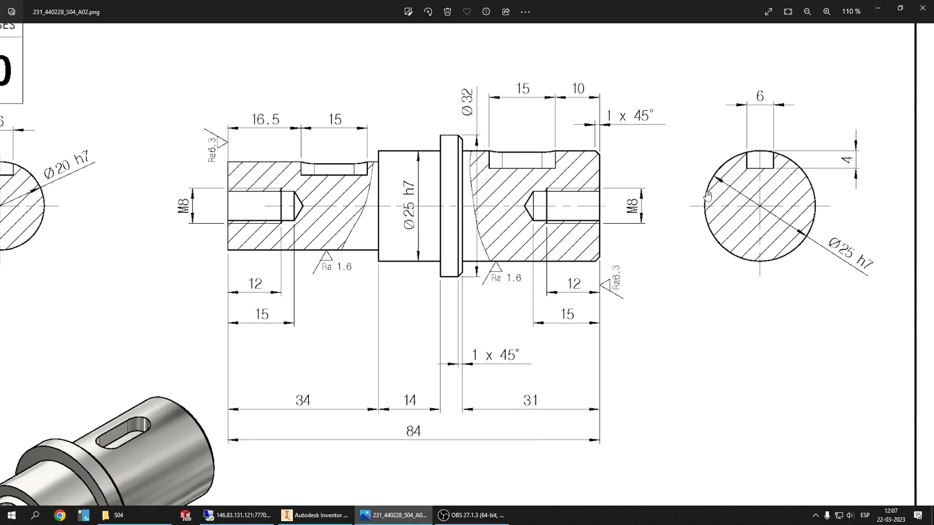
pyautogui.click(878, 8)
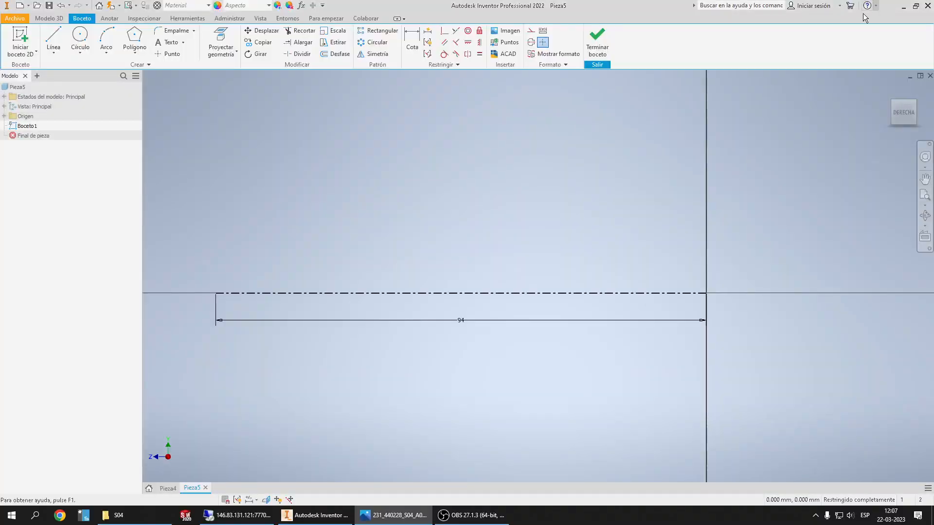
pyautogui.click(53, 39)
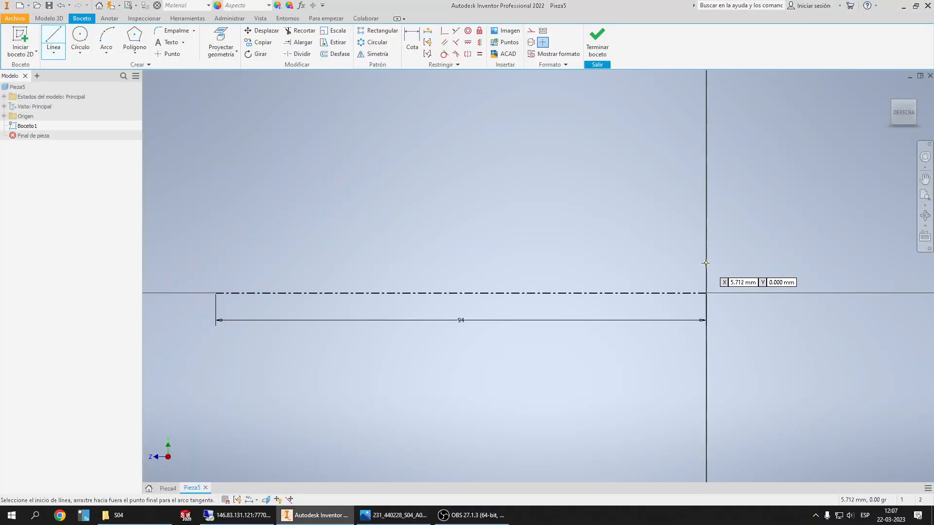
pyautogui.click(706, 292)
pyautogui.click(706, 175)
pyautogui.click(531, 175)
pyautogui.press('Escape')
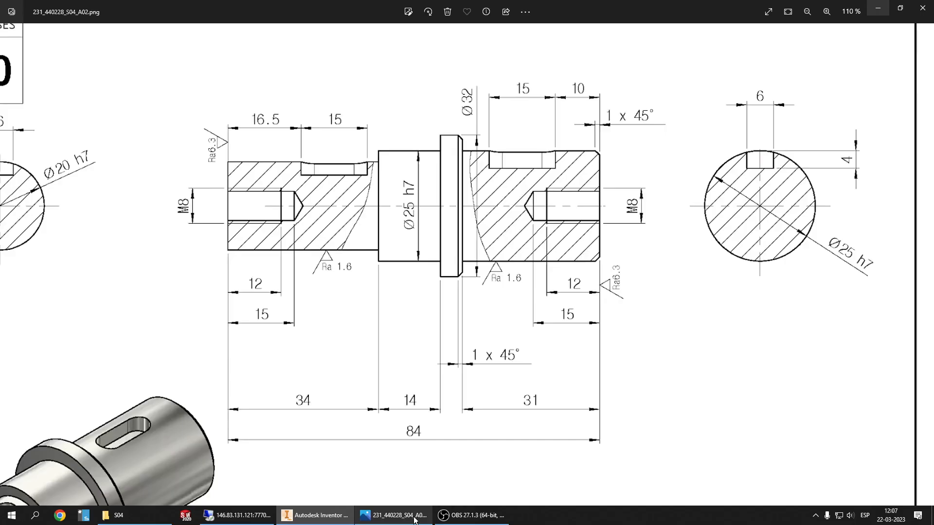
# Check the shaft diameter in the drawing and dimension the upper horizontal line about the centerline as a 25 mm diameter
pyautogui.click(394, 514)
pyautogui.moveTo(737, 271); pyautogui.dragTo(738, 296)
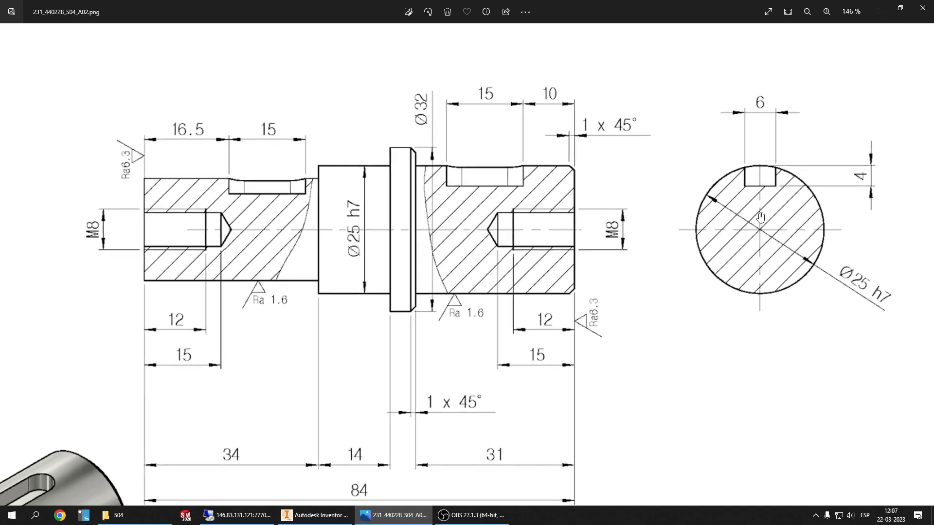
pyautogui.scroll(3, 760, 217)
pyautogui.moveTo(584, 287); pyautogui.dragTo(563, 269)
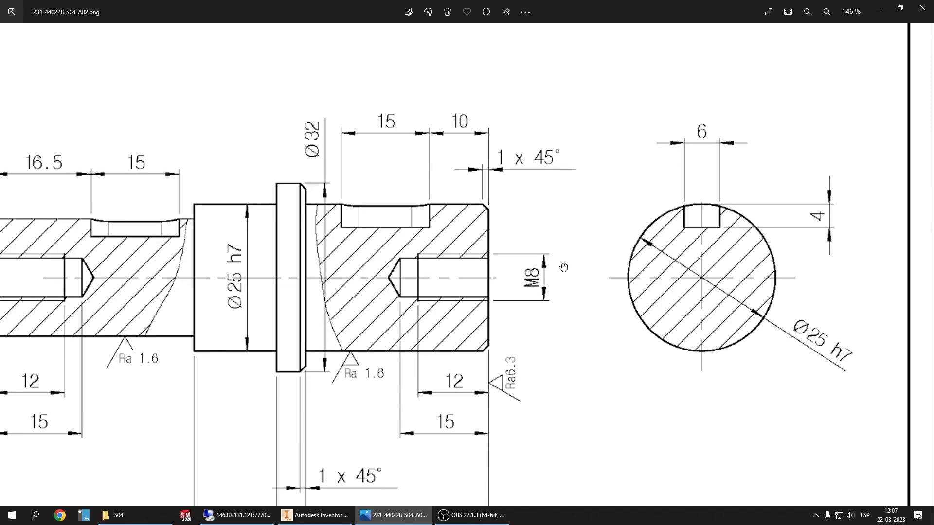
pyautogui.click(781, 332)
pyautogui.click(873, 9)
pyautogui.click(578, 175)
pyautogui.click(607, 294)
pyautogui.click(817, 252)
pyautogui.write('25')
pyautogui.press('Return')
# Dimension the length of the upper horizontal line and set it to 31 mm as in the drawing
pyautogui.click(654, 228)
pyautogui.click(659, 176)
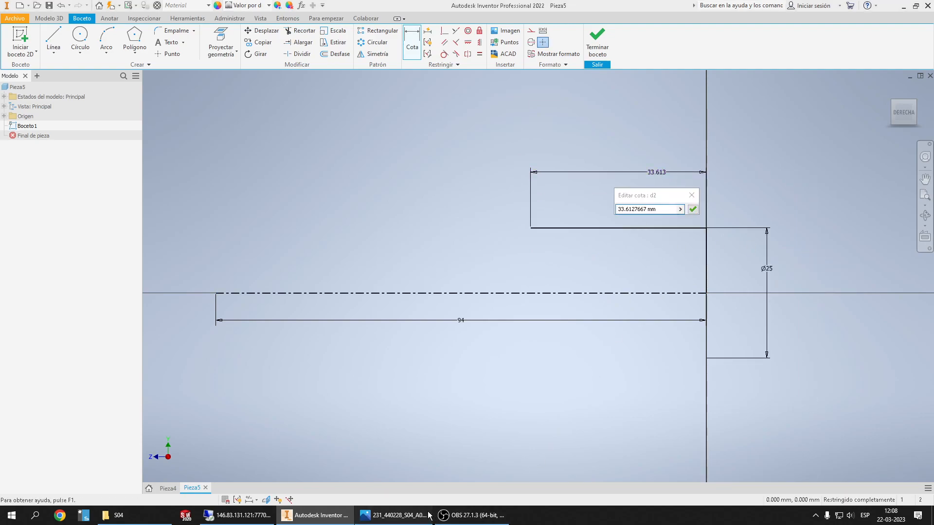
pyautogui.click(419, 516)
pyautogui.scroll(-5, 430, 465)
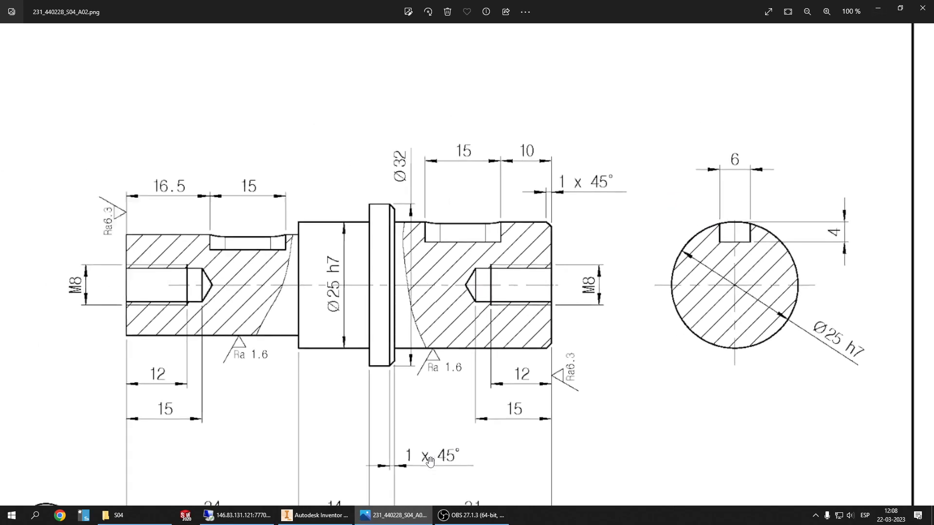
pyautogui.hotkey('alt', 'Tab')
pyautogui.write('31')
pyautogui.press('Return')
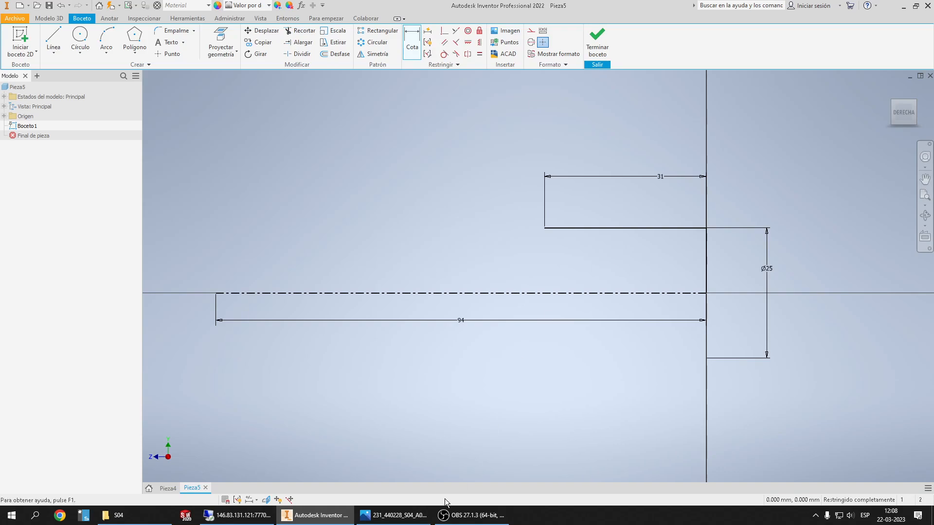
# Consult the drawing's collar and sketch its outline from the 31 mm line's free end: a vertical line about 6 mm and a horizontal line about 7 mm
pyautogui.click(393, 515)
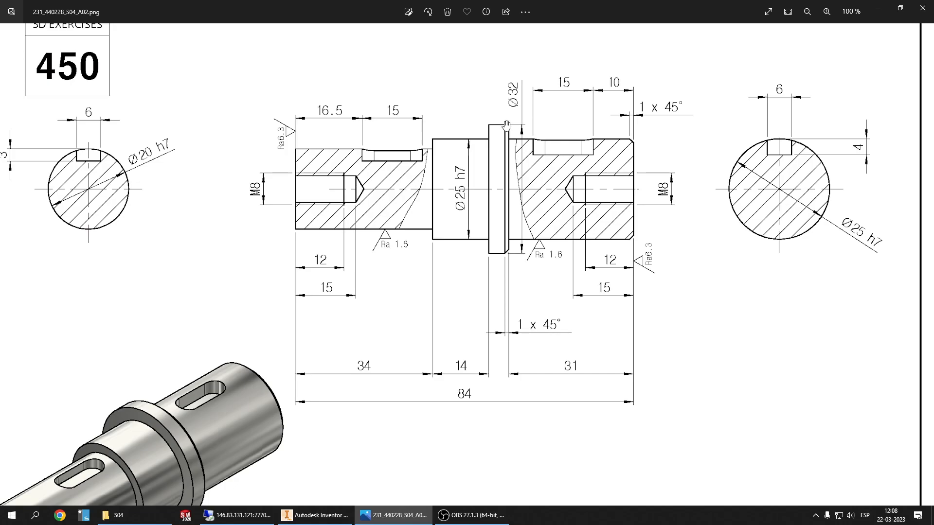
pyautogui.scroll(3, 505, 125)
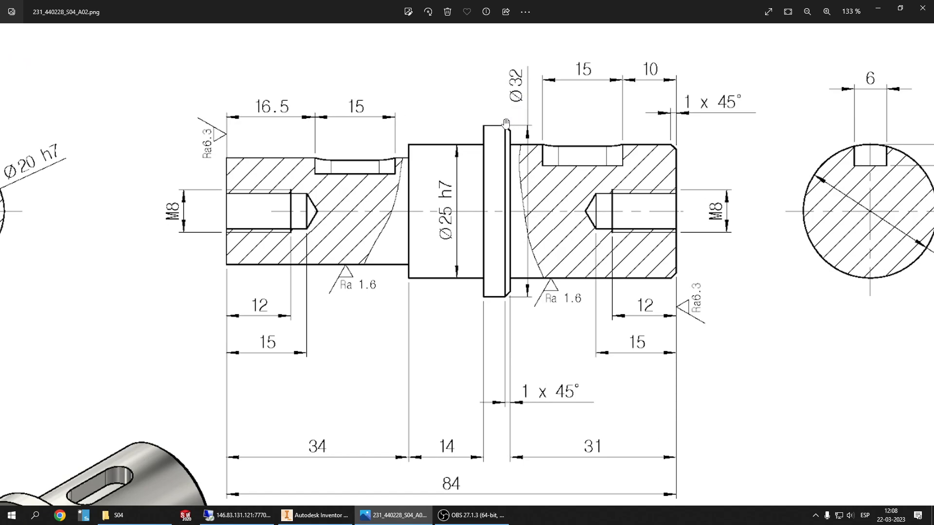
pyautogui.click(315, 515)
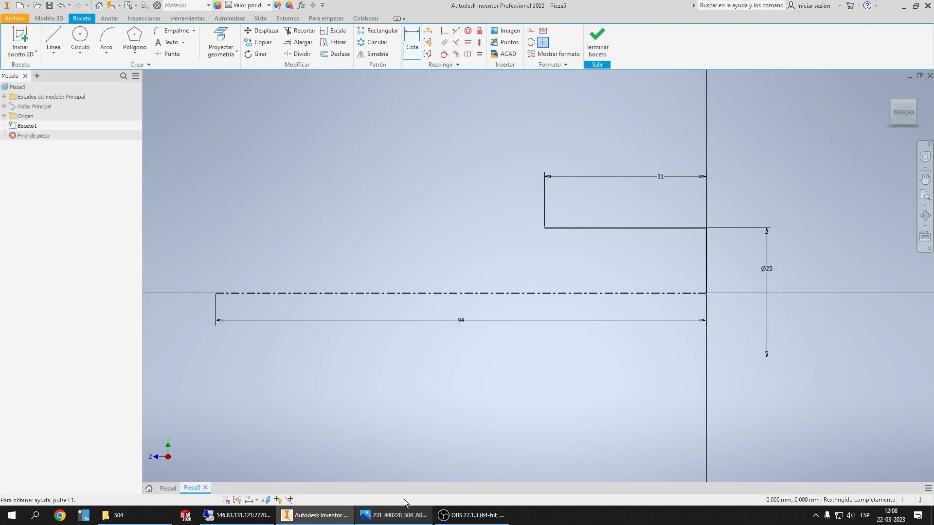
pyautogui.click(53, 39)
pyautogui.scroll(-5, 563, 210)
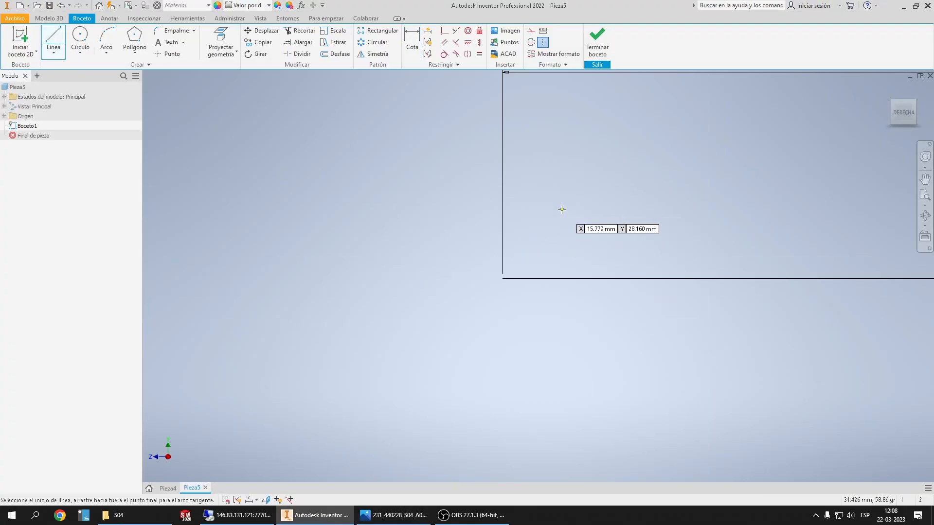
pyautogui.click(502, 278)
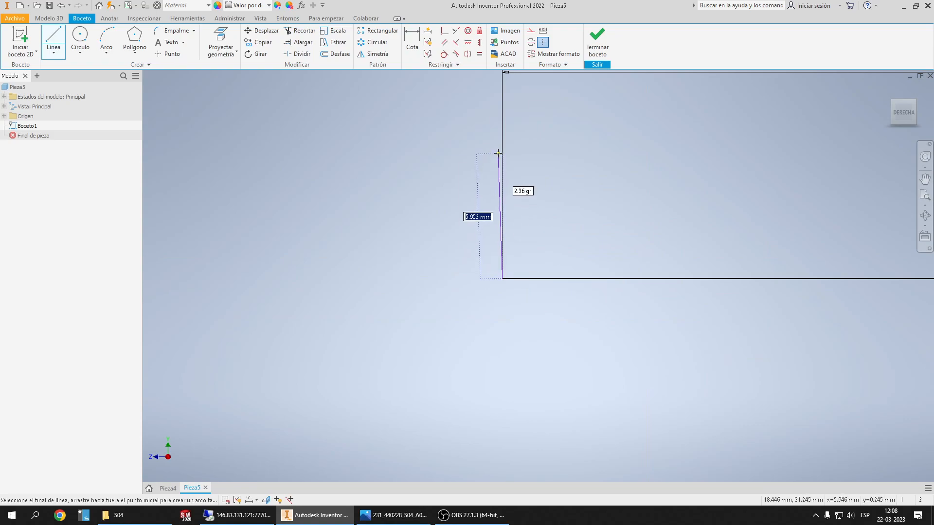
pyautogui.click(501, 152)
pyautogui.click(351, 151)
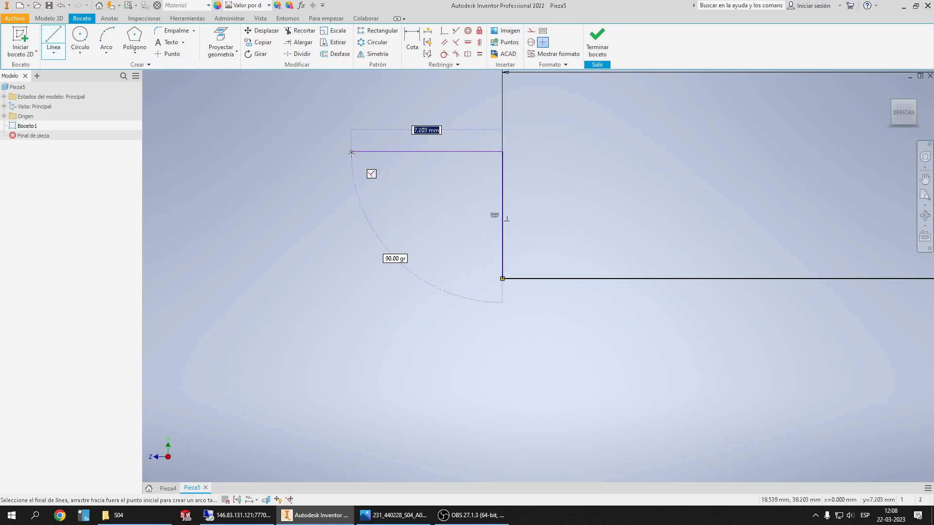
# Dimension the collar's horizontal line about the centerline as a 32 mm diameter
pyautogui.click(412, 39)
pyautogui.scroll(5, 423, 210)
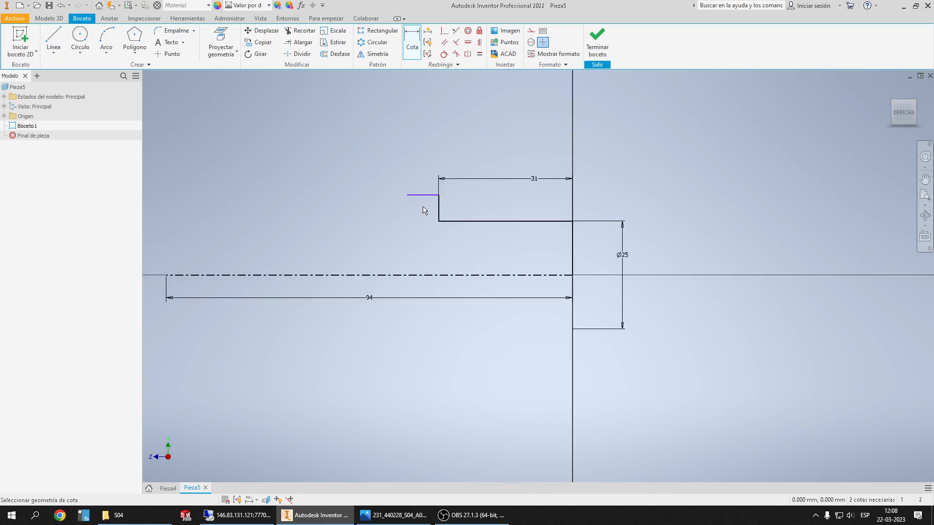
pyautogui.click(426, 195)
pyautogui.click(689, 238)
pyautogui.write('32')
pyautogui.press('Return')
# Check the drawing and continue the profile from the collar's free end with a vertical line about 2 mm and a horizontal line about 9.5 mm
pyautogui.click(394, 515)
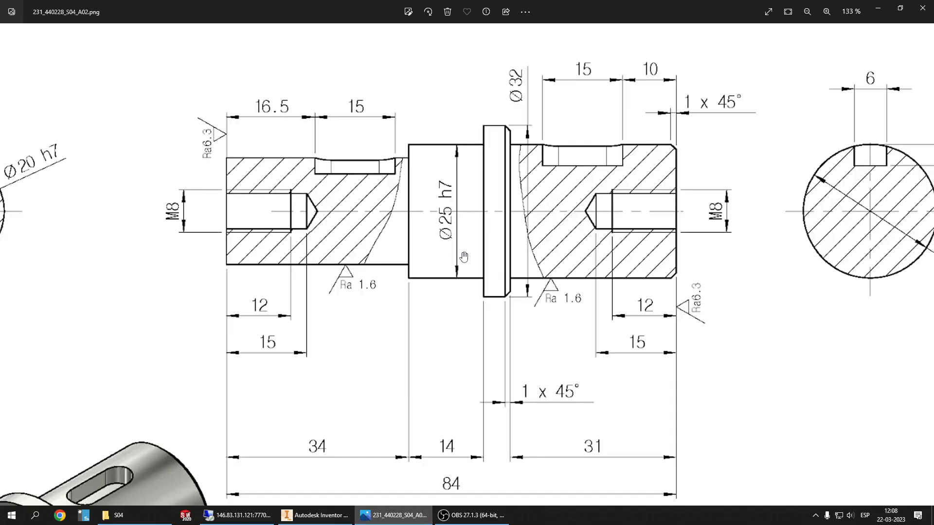
pyautogui.click(403, 517)
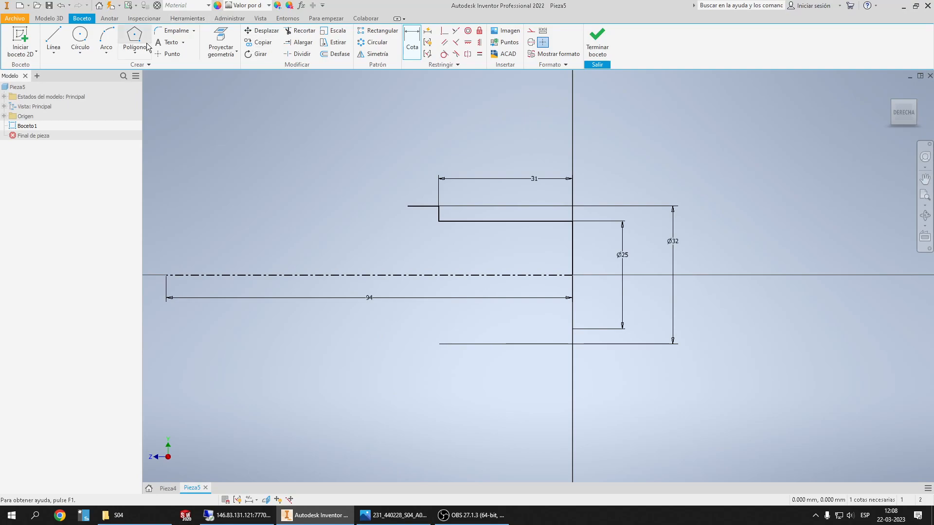
pyautogui.click(53, 39)
pyautogui.scroll(-5, 361, 216)
pyautogui.scroll(6, 361, 209)
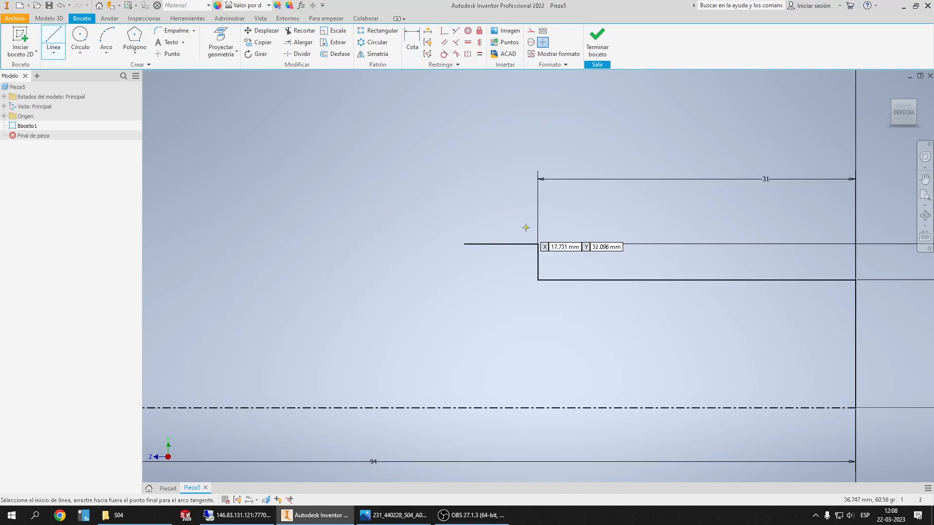
pyautogui.click(415, 258)
pyautogui.scroll(-3, 415, 258)
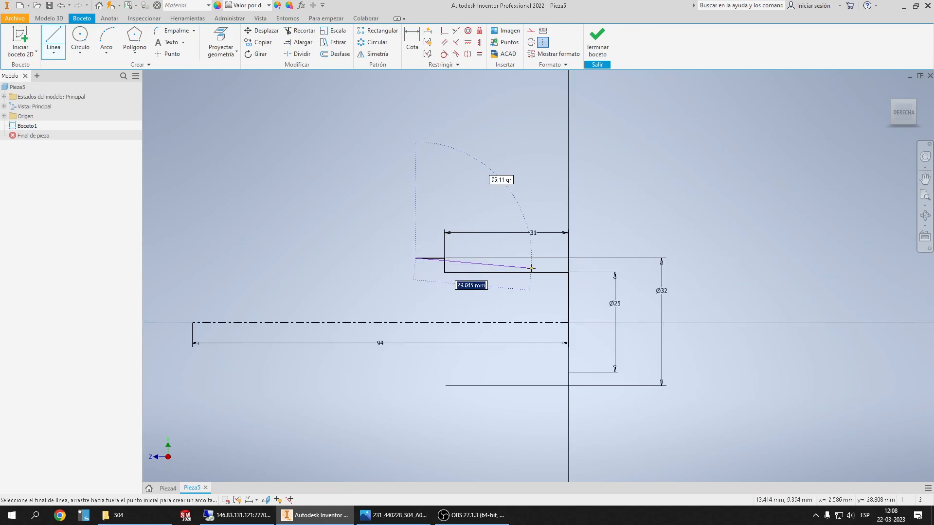
pyautogui.scroll(4, 420, 268)
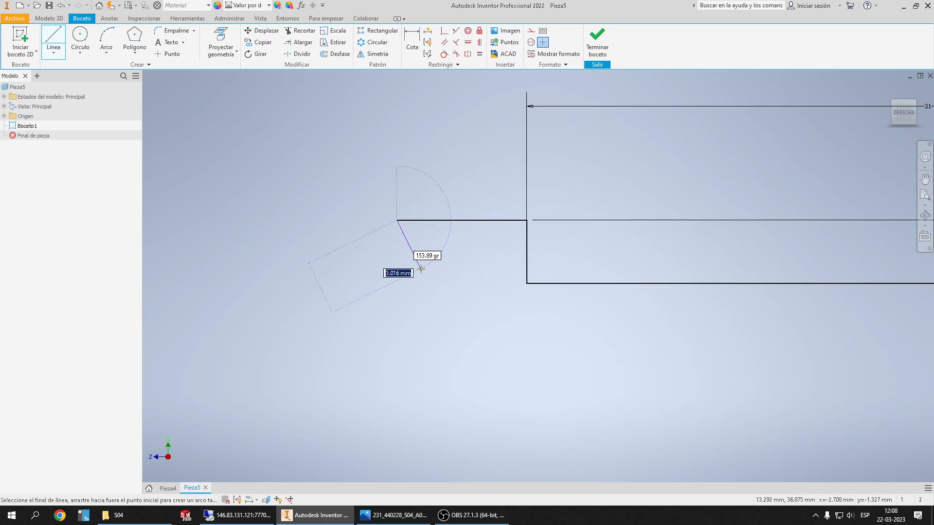
pyautogui.click(397, 252)
pyautogui.click(225, 251)
pyautogui.press('Escape')
# Dimension the new horizontal line beyond the collar about the centerline as a 25 mm diameter
pyautogui.click(412, 41)
pyautogui.scroll(-4, 396, 231)
pyautogui.click(392, 238)
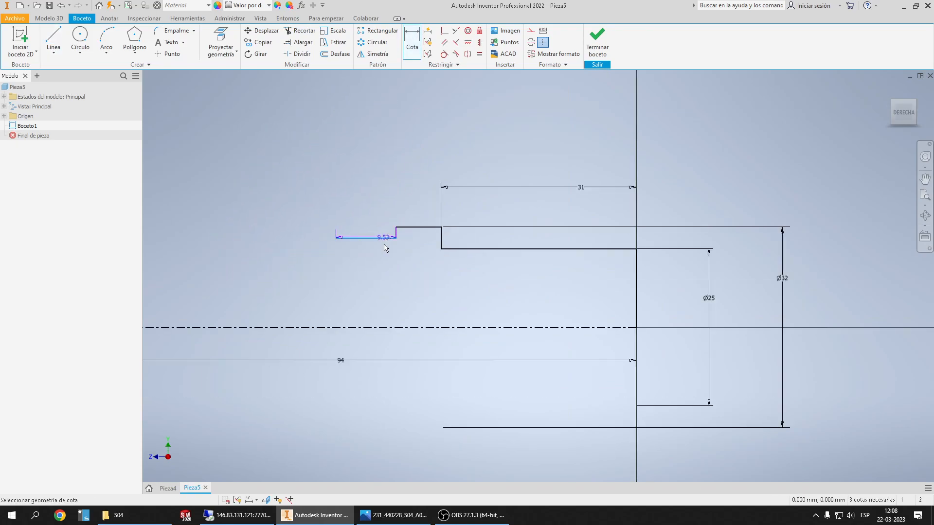
pyautogui.click(396, 328)
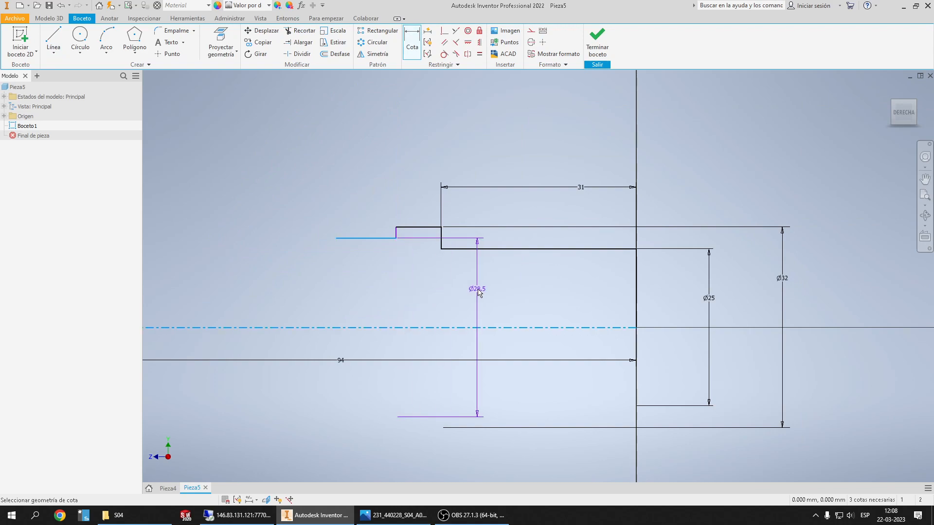
pyautogui.click(477, 292)
pyautogui.write('25')
pyautogui.press('Return')
# Dimension the length of the horizontal line beyond the collar and set it to 14 mm as in the drawing
pyautogui.click(342, 249)
pyautogui.click(359, 188)
pyautogui.click(381, 515)
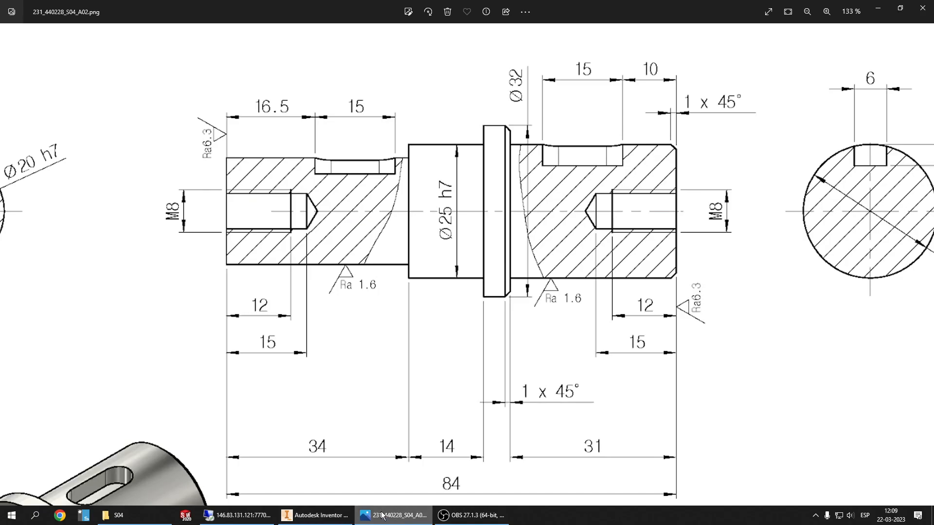
pyautogui.hotkey('alt', 'Tab')
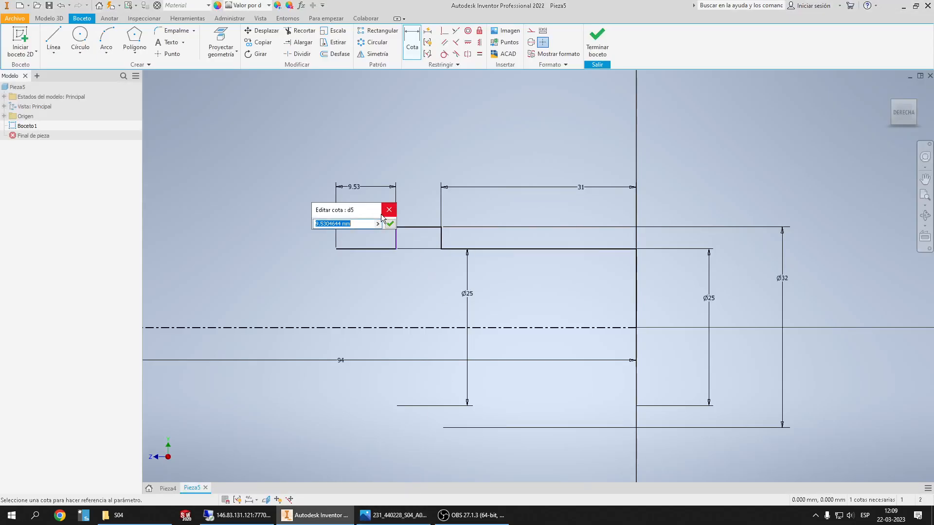
pyautogui.write('14')
pyautogui.press('Return')
# Consult the drawing and sketch the last shaft section from the 14 mm line's free end: a vertical line about 4 mm and a horizontal line about 22 mm
pyautogui.hotkey('alt', 'Tab')
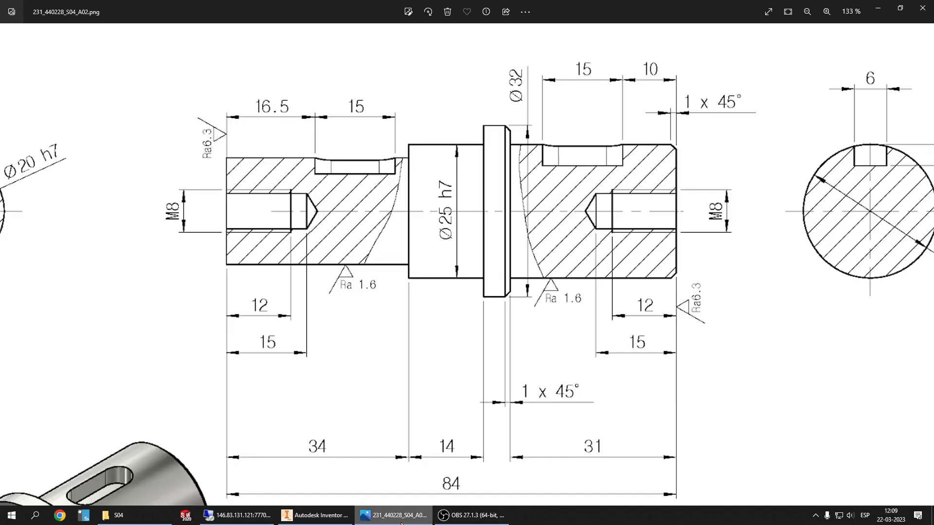
pyautogui.scroll(-1, 455, 220)
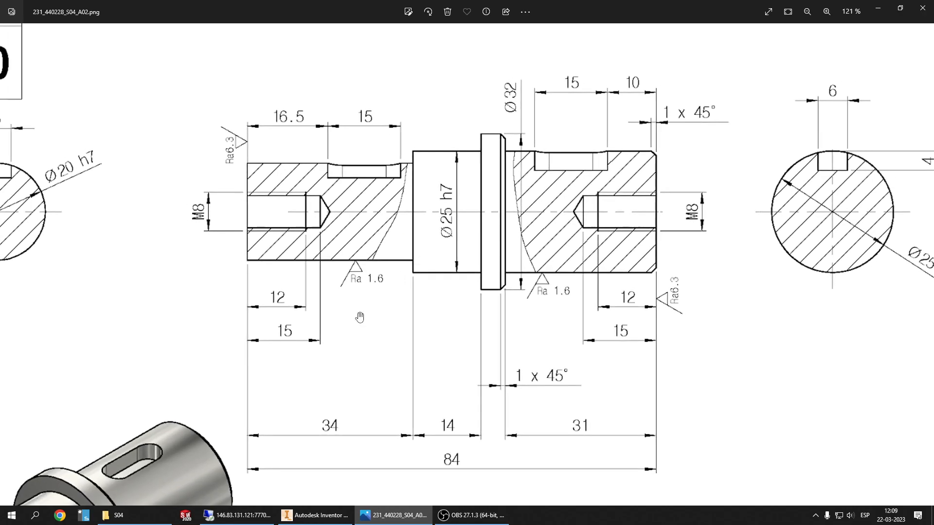
pyautogui.moveTo(113, 260); pyautogui.dragTo(519, 293)
pyautogui.scroll(3, 162, 236)
pyautogui.click(365, 508)
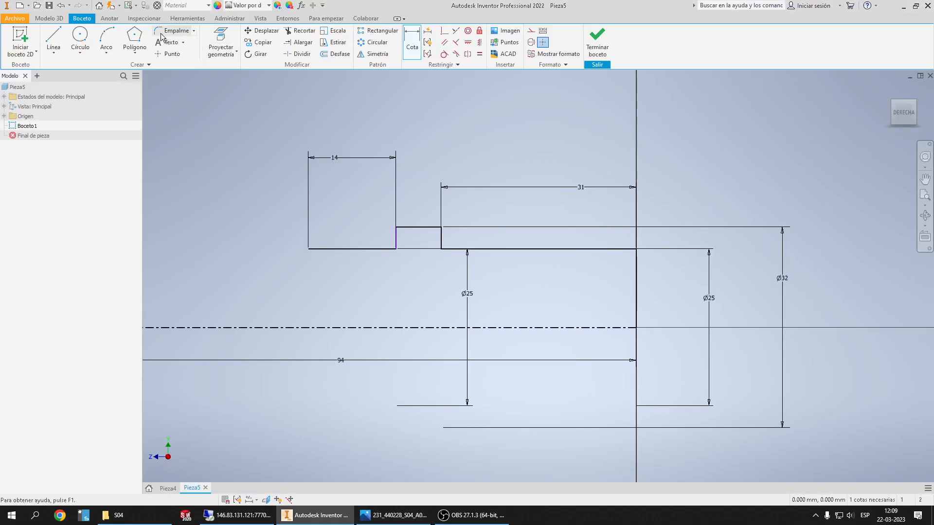
pyautogui.scroll(-2, 391, 236)
pyautogui.scroll(3, 257, 218)
pyautogui.scroll(3, 257, 217)
pyautogui.click(53, 41)
pyautogui.click(564, 311)
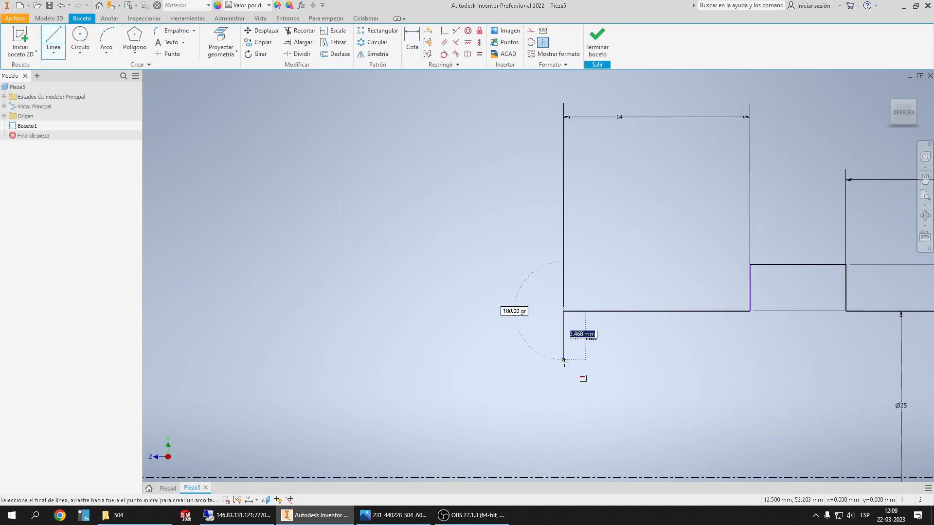
pyautogui.click(563, 364)
pyautogui.click(270, 365)
# Dimension the last shaft section's horizontal line and set its length to 34 mm
pyautogui.click(411, 33)
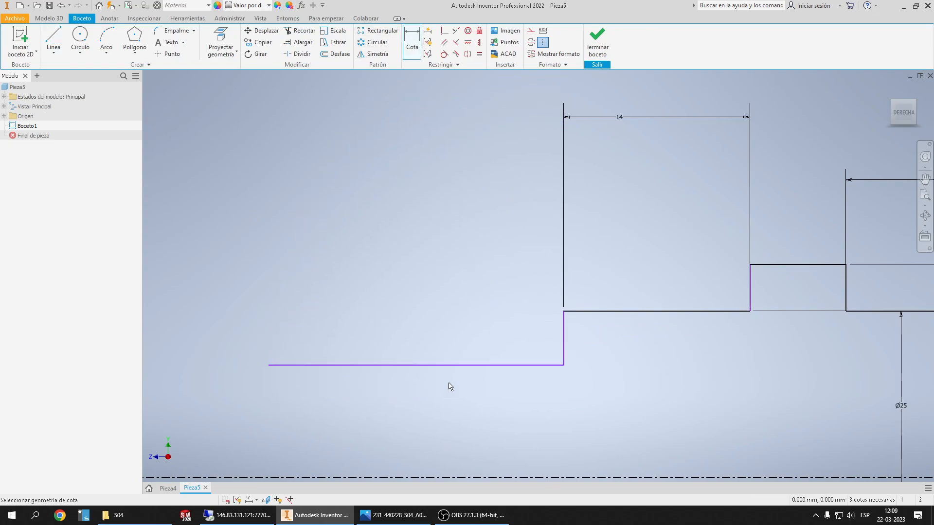
pyautogui.click(448, 365)
pyautogui.click(422, 215)
pyautogui.write('34')
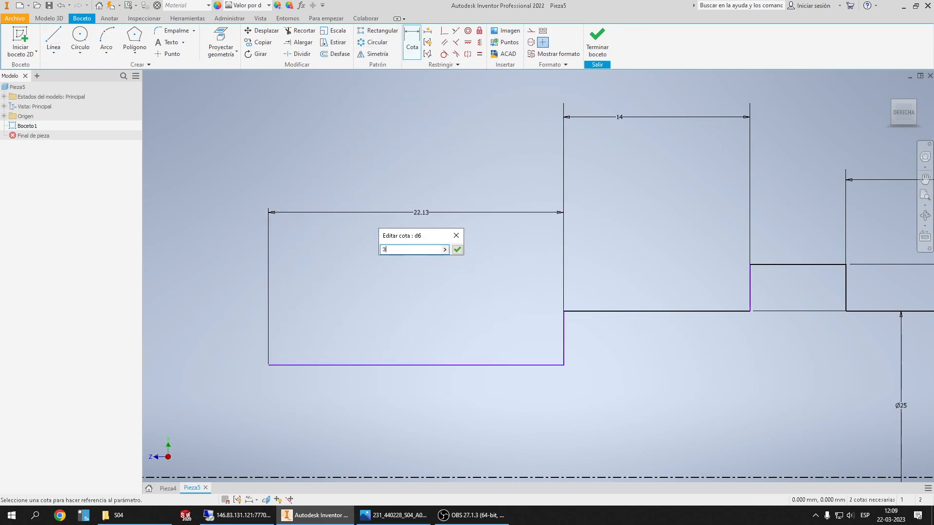
pyautogui.press('Return')
# Dimension the 34 mm line about the centerline as a 20 mm diameter
pyautogui.scroll(-5, 422, 214)
pyautogui.scroll(3, 421, 214)
pyautogui.click(394, 279)
pyautogui.click(413, 328)
pyautogui.click(214, 307)
pyautogui.write('20')
pyautogui.press('Return')
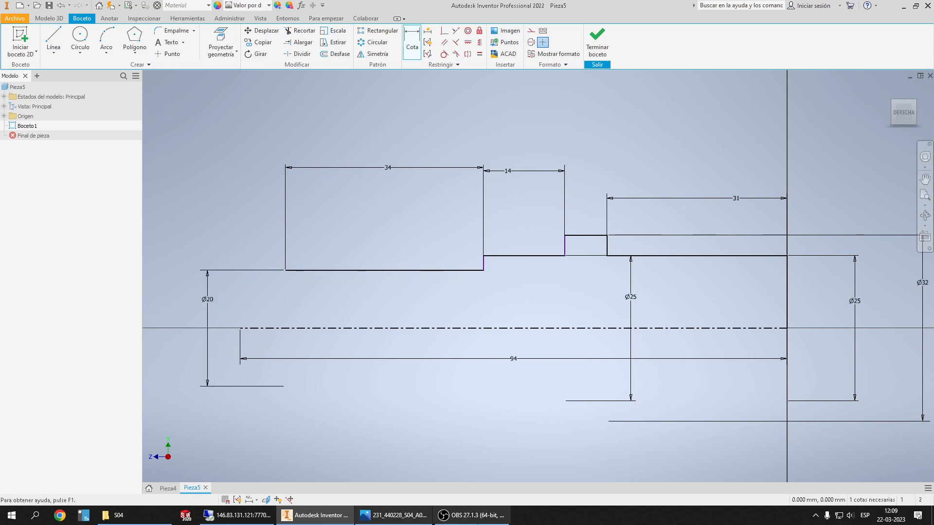
# Check the overall length in the drawing and dimension the profile between its two outer ends as 84 mm
pyautogui.click(394, 515)
pyautogui.scroll(2, 294, 196)
pyautogui.scroll(-2, 294, 196)
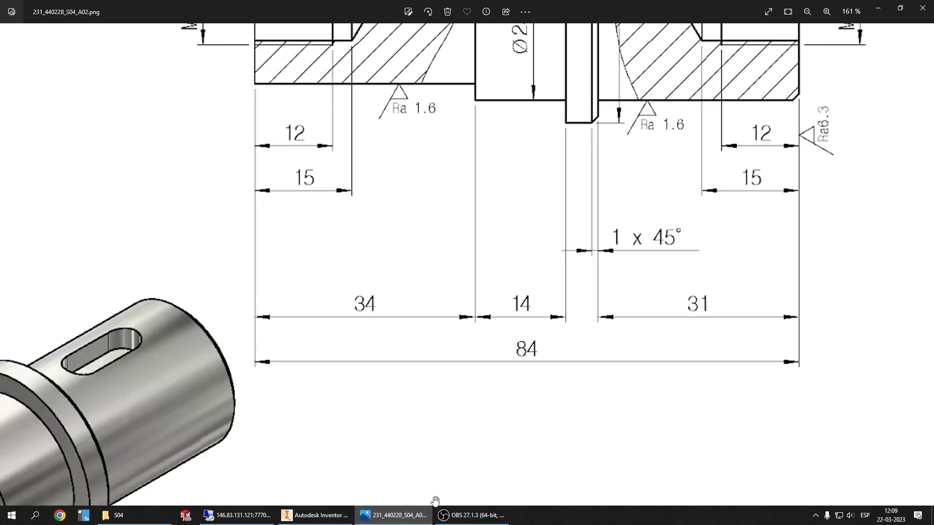
pyautogui.click(391, 515)
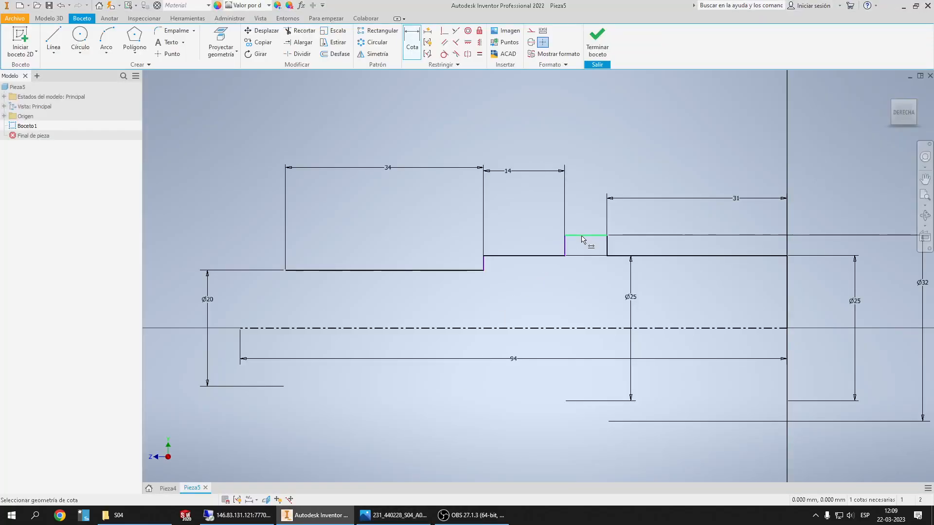
pyautogui.scroll(-3, 583, 241)
pyautogui.scroll(4, 611, 244)
pyautogui.scroll(-2, 716, 316)
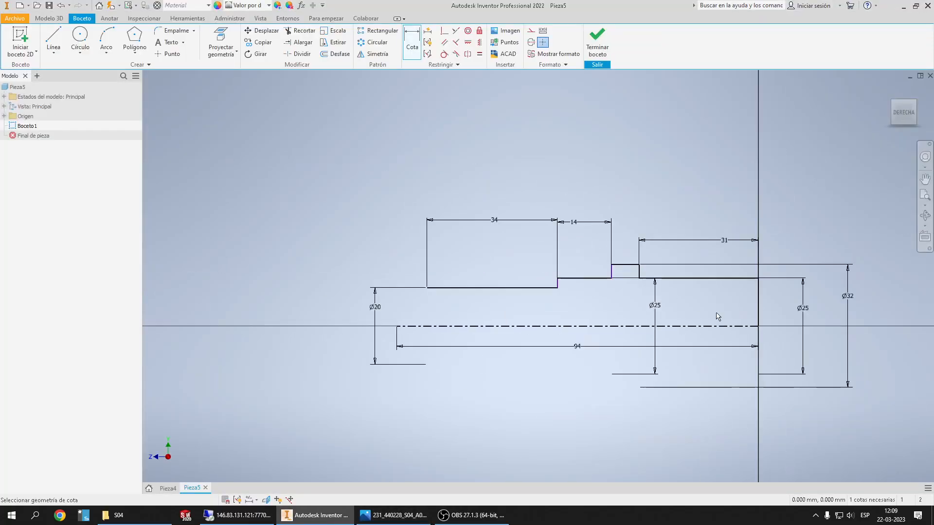
pyautogui.click(758, 311)
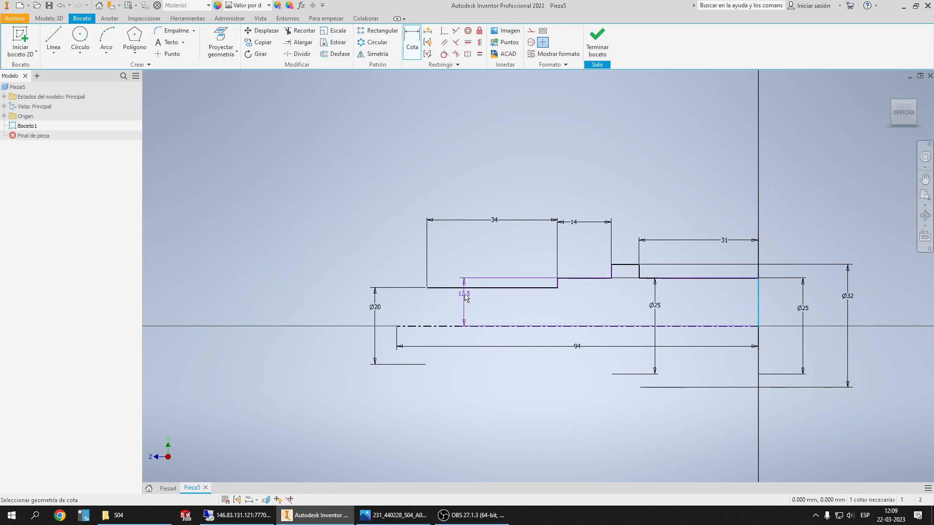
pyautogui.click(427, 287)
pyautogui.click(550, 162)
pyautogui.write('84')
pyautogui.press('Return')
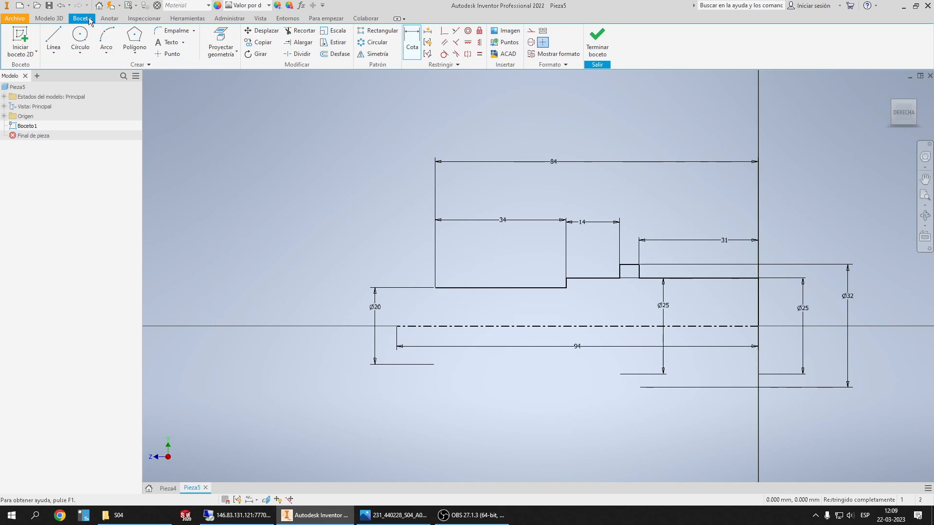
# Close the half-profile with a vertical line from the 34 mm section's free end to the centerline and a line along the centerline, and finish the sketch
pyautogui.click(65, 34)
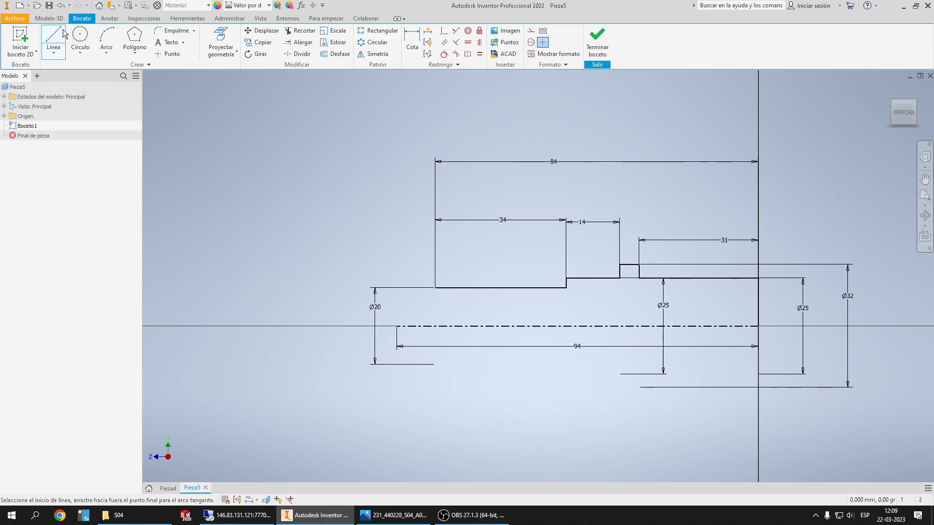
pyautogui.click(435, 287)
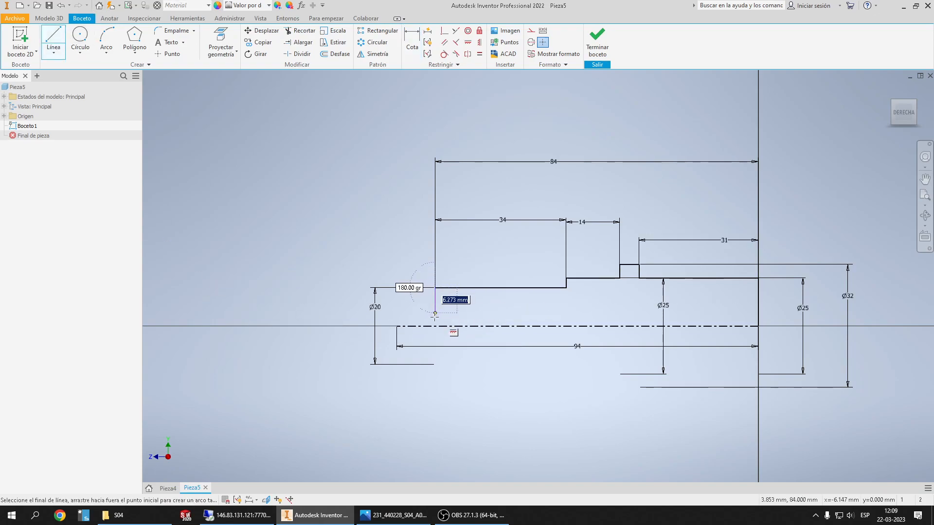
pyautogui.doubleClick(434, 326)
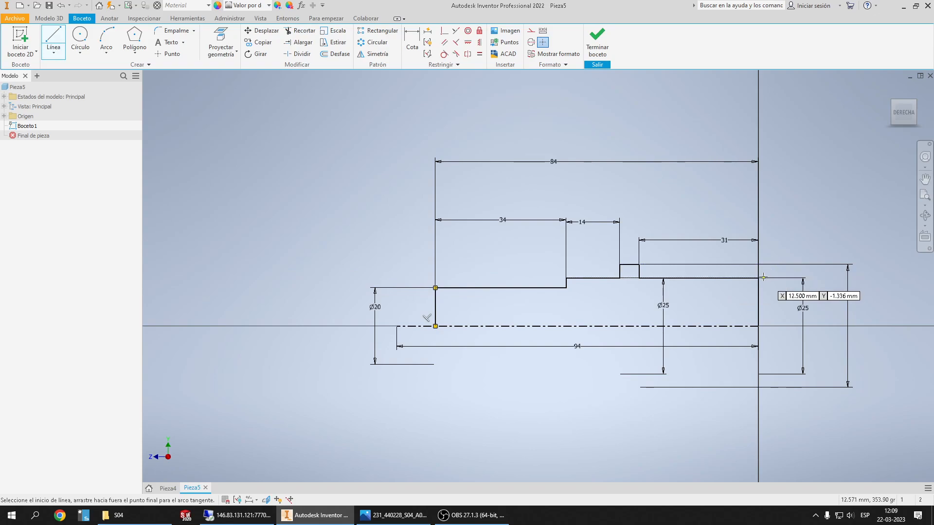
pyautogui.click(435, 326)
pyautogui.doubleClick(757, 325)
pyautogui.click(605, 43)
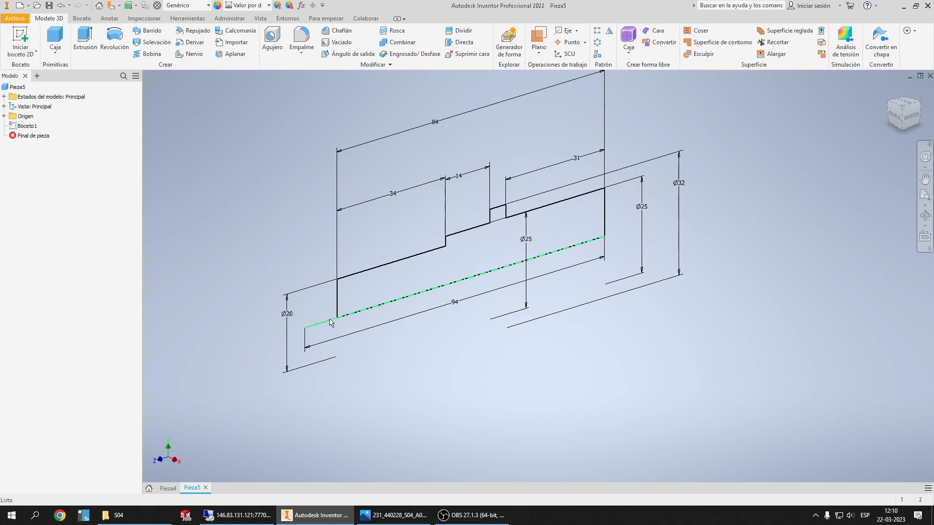
# Revolve the closed half-profile 360° around the centerline to create the solid shaft
pyautogui.click(109, 43)
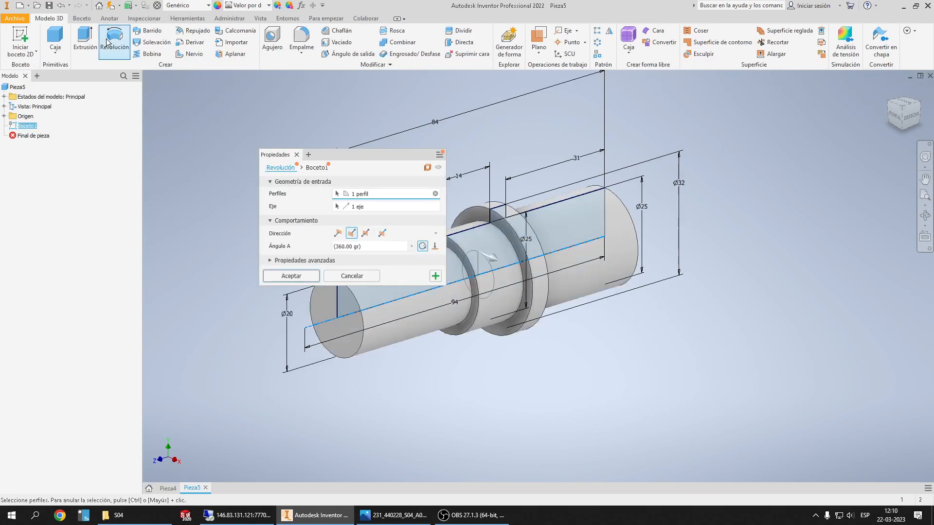
pyautogui.moveTo(347, 147); pyautogui.dragTo(221, 93)
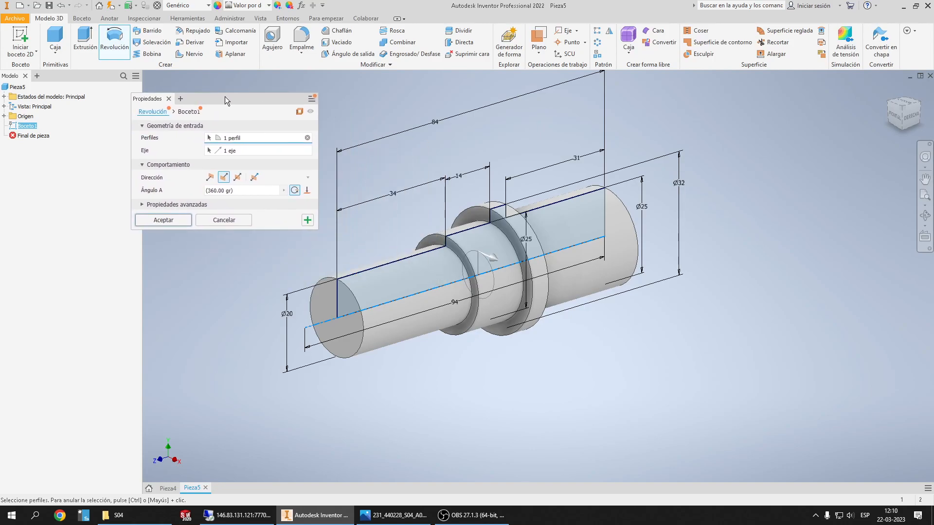
pyautogui.click(166, 221)
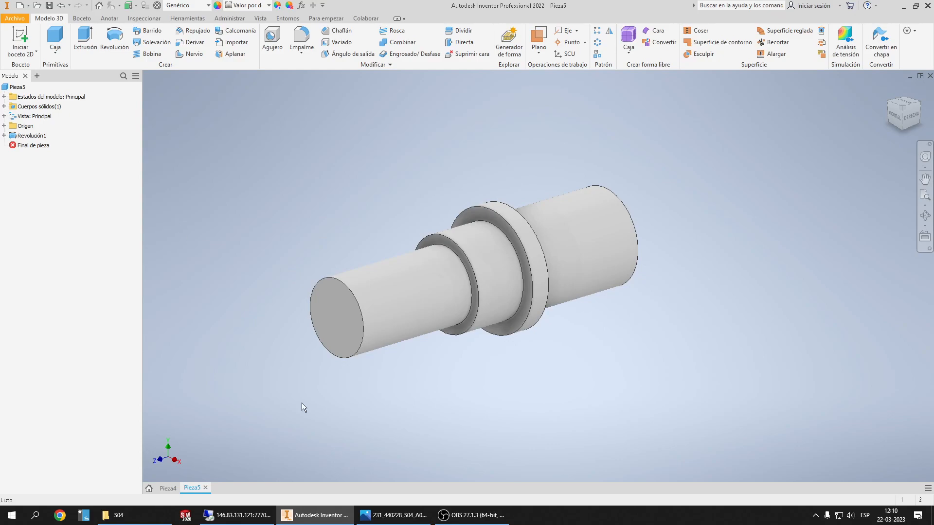
# Examine the drawing's keyways, M8 holes, chamfers and isometric view for their positions and dimensions
pyautogui.click(394, 515)
pyautogui.scroll(-2, 381, 390)
pyautogui.scroll(3, 453, 108)
pyautogui.moveTo(403, 84); pyautogui.dragTo(492, 245)
pyautogui.moveTo(604, 266); pyautogui.dragTo(282, 312)
pyautogui.scroll(2, 532, 311)
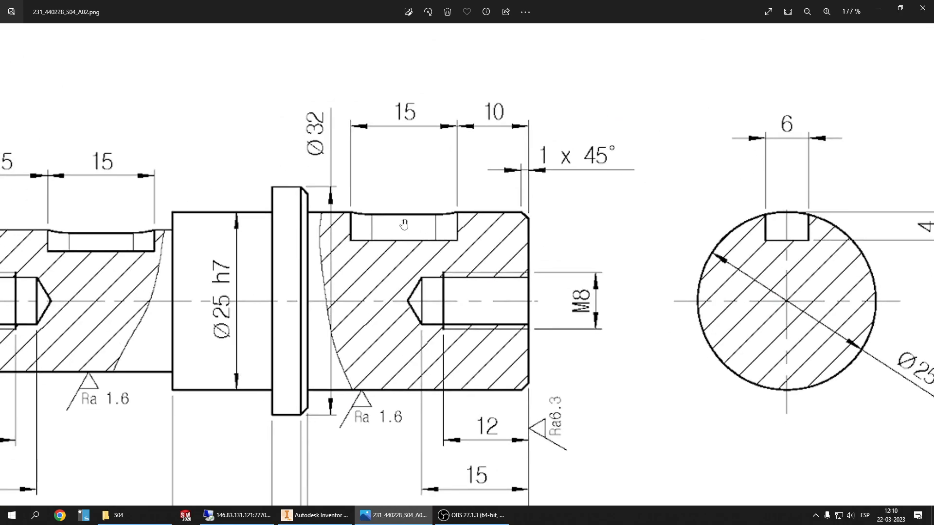
pyautogui.moveTo(404, 225)
pyautogui.mouseDown()
pyautogui.moveTo(508, 242)
pyautogui.moveTo(791, 246)
pyautogui.mouseUp()
pyautogui.moveTo(253, 305)
pyautogui.mouseDown()
pyautogui.moveTo(622, 269)
pyautogui.moveTo(124, 293)
pyautogui.mouseUp()
pyautogui.scroll(-5, 479, 205)
pyautogui.scroll(3, 478, 204)
pyautogui.moveTo(479, 204); pyautogui.dragTo(589, 188)
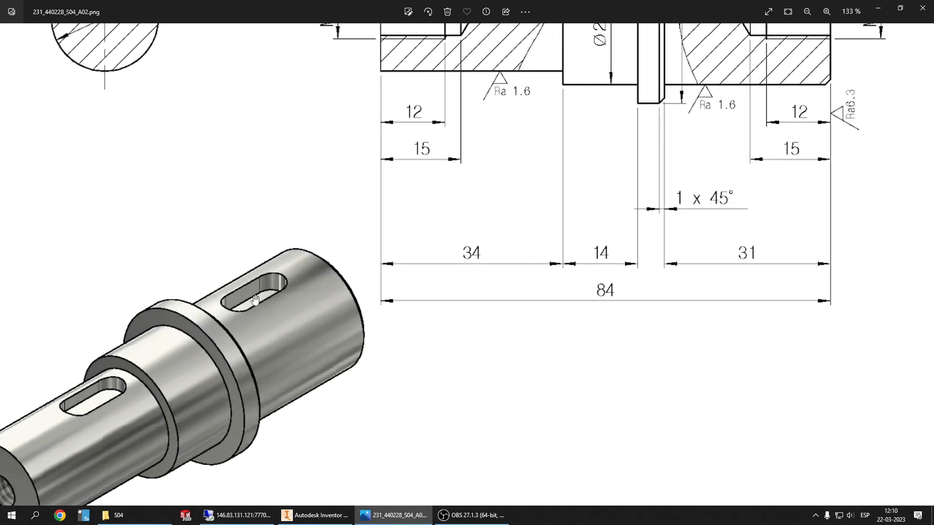
pyautogui.moveTo(537, 216); pyautogui.dragTo(411, 396)
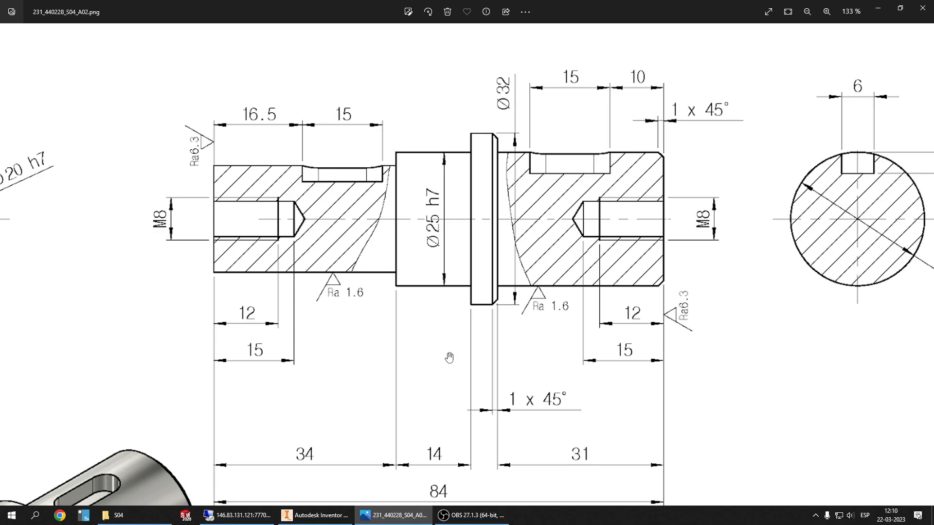
# Create a work plane parallel to the XZ plane and tangent to the cylindrical surface of the 31 mm end section
pyautogui.click(315, 515)
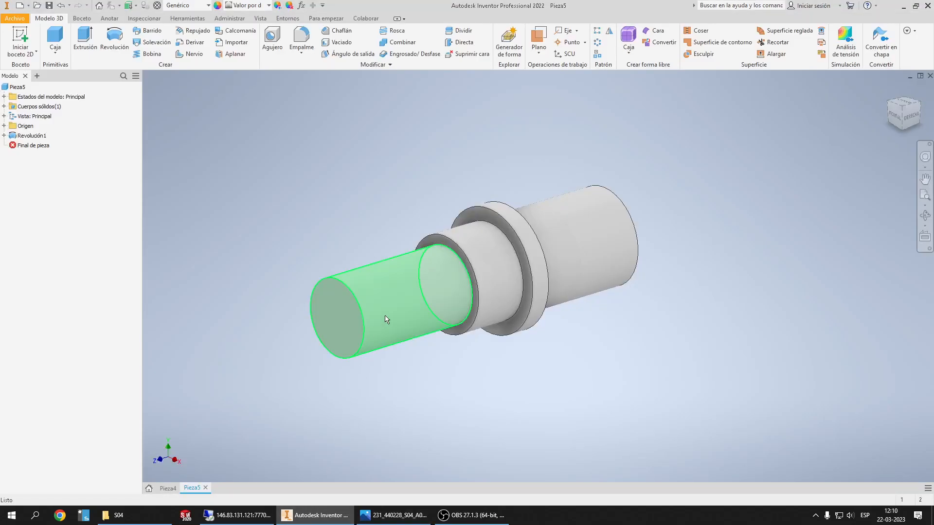
pyautogui.click(4, 126)
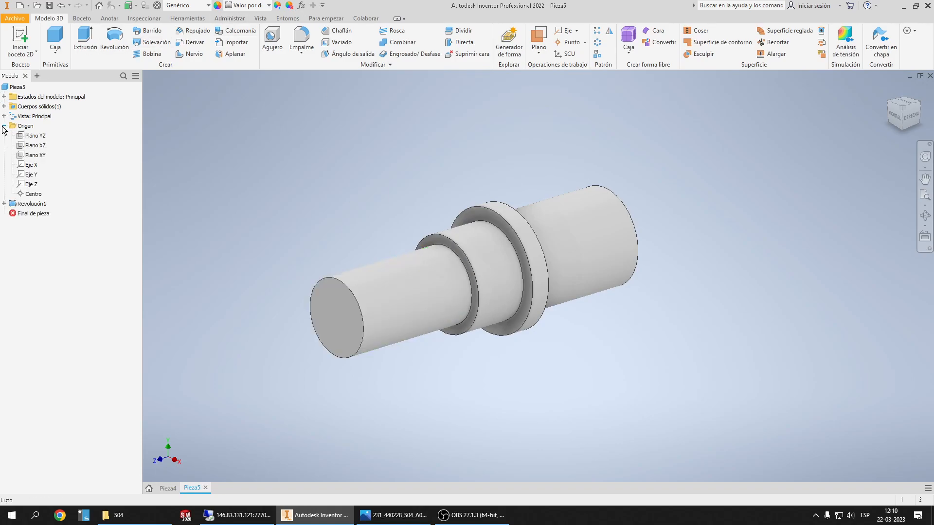
pyautogui.click(38, 147)
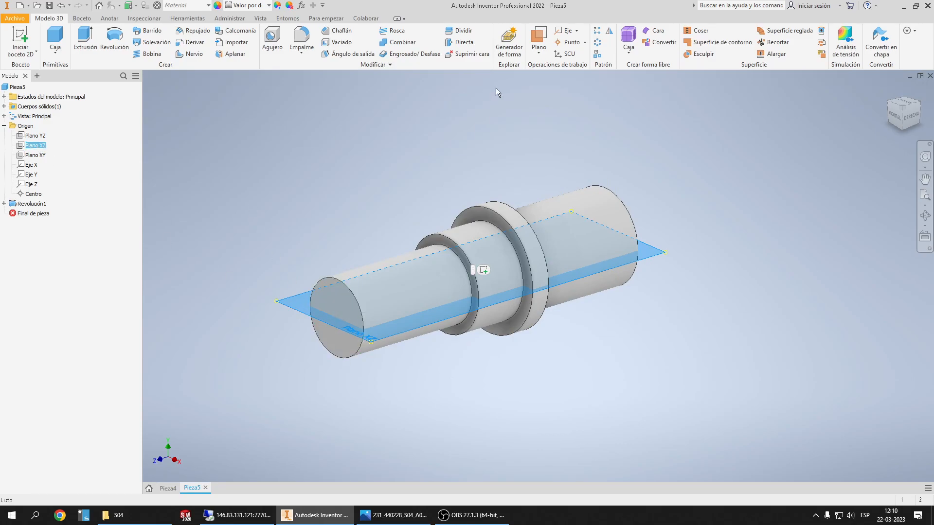
pyautogui.click(534, 55)
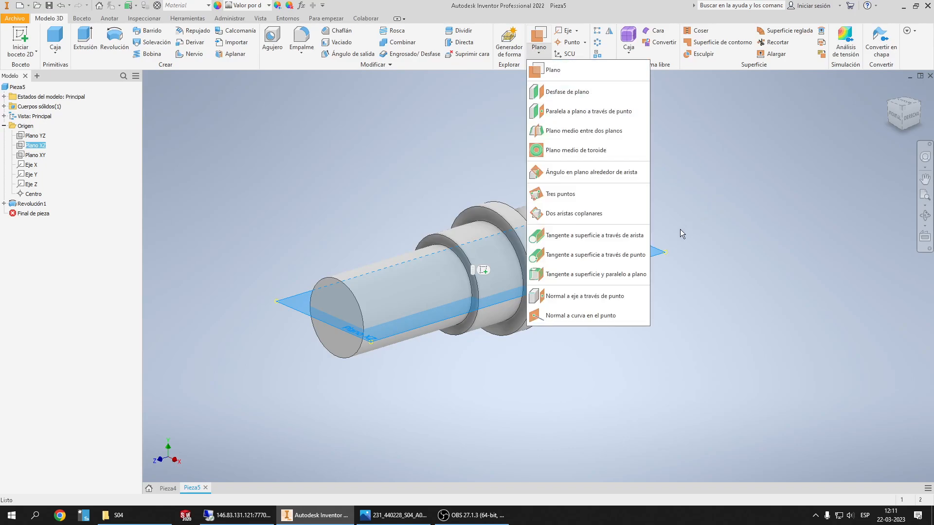
pyautogui.click(638, 276)
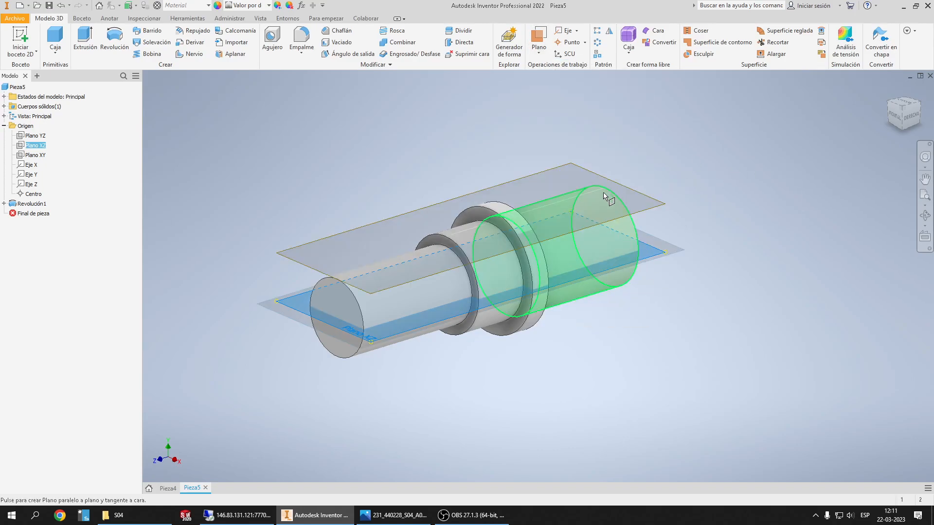
pyautogui.click(603, 196)
pyautogui.click(583, 174)
pyautogui.click(669, 158)
pyautogui.click(588, 175)
pyautogui.click(495, 137)
# Start a 2D sketch on the tangent work plane and check the dimensions of the 31 mm section's keyway in the drawing
pyautogui.click(20, 41)
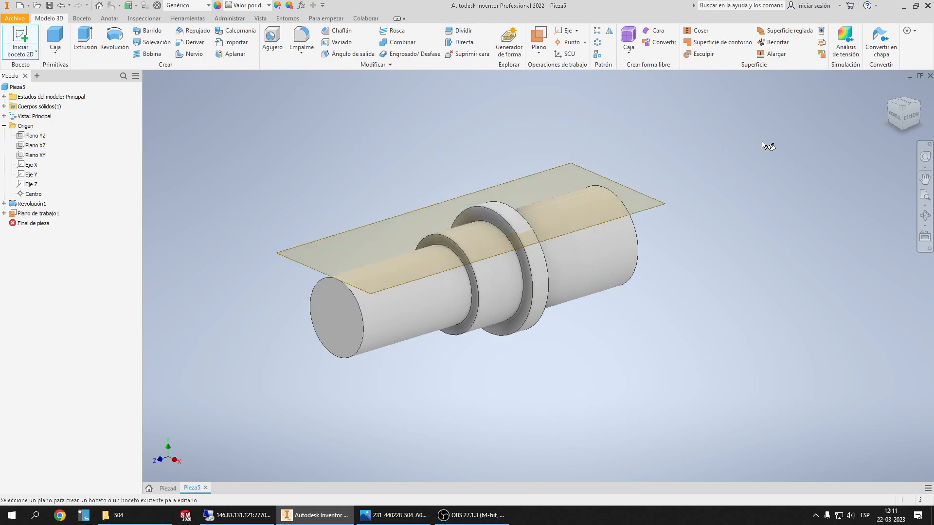
pyautogui.click(582, 166)
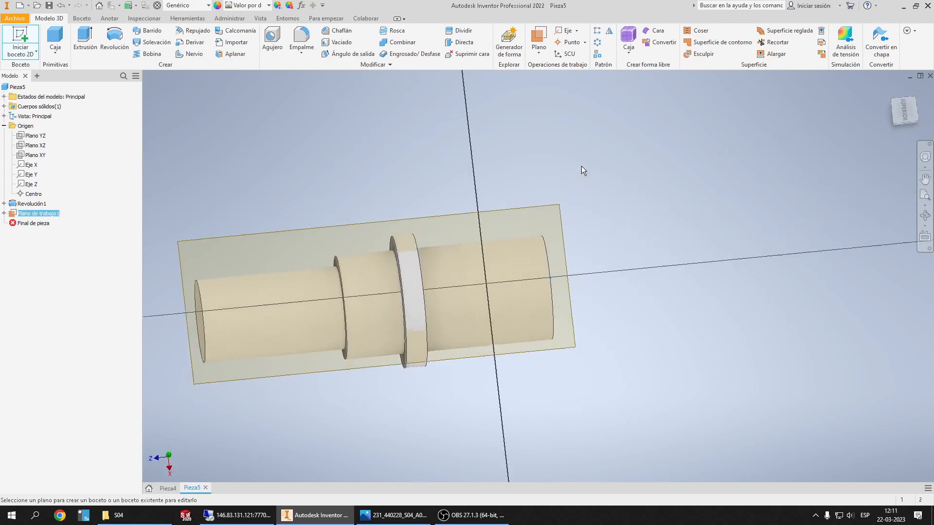
pyautogui.click(393, 514)
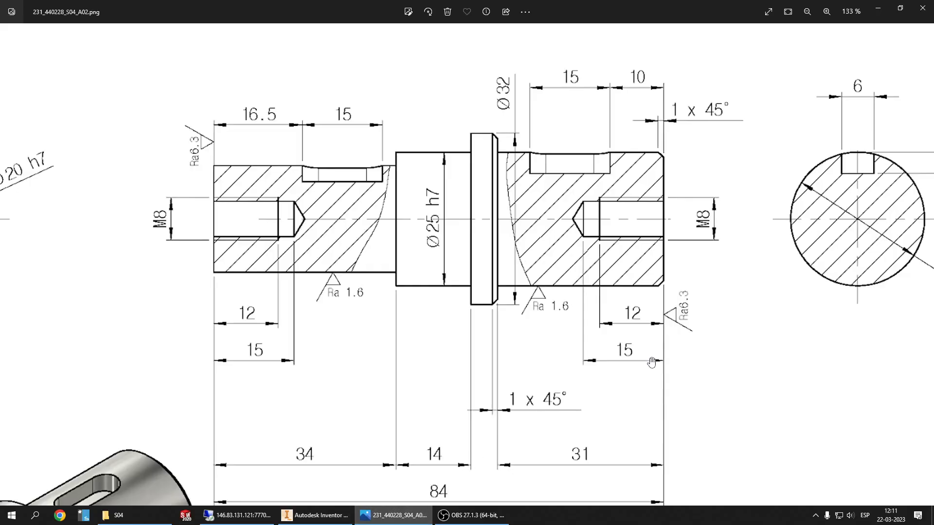
pyautogui.scroll(2, 737, 92)
pyautogui.moveTo(737, 92); pyautogui.dragTo(643, 170)
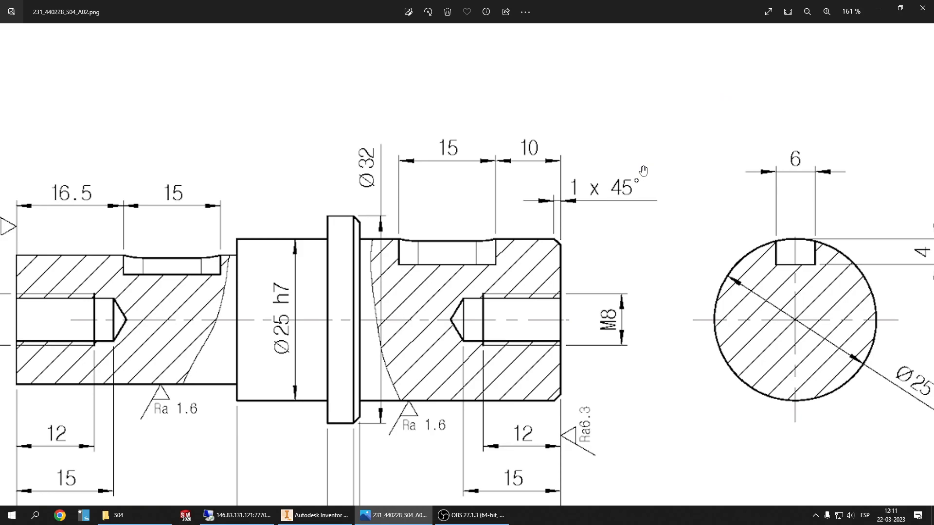
pyautogui.scroll(2, 625, 214)
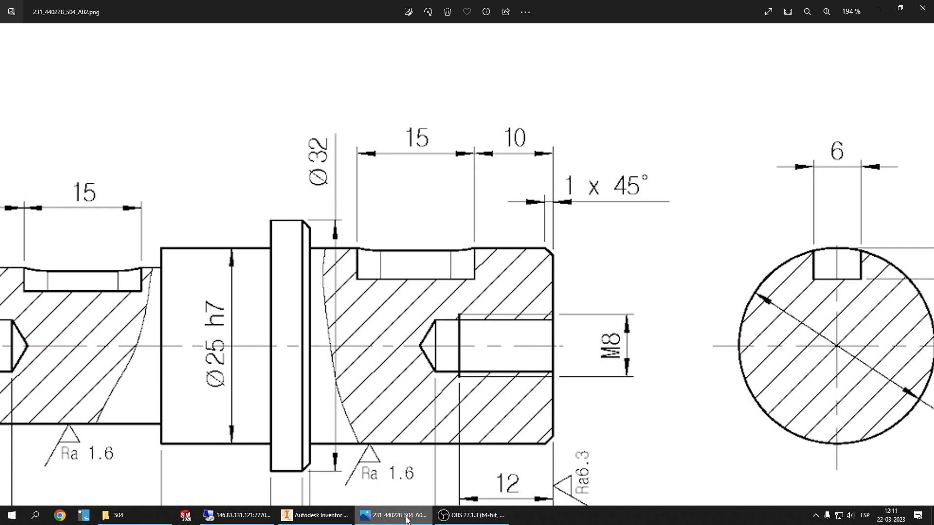
pyautogui.click(316, 515)
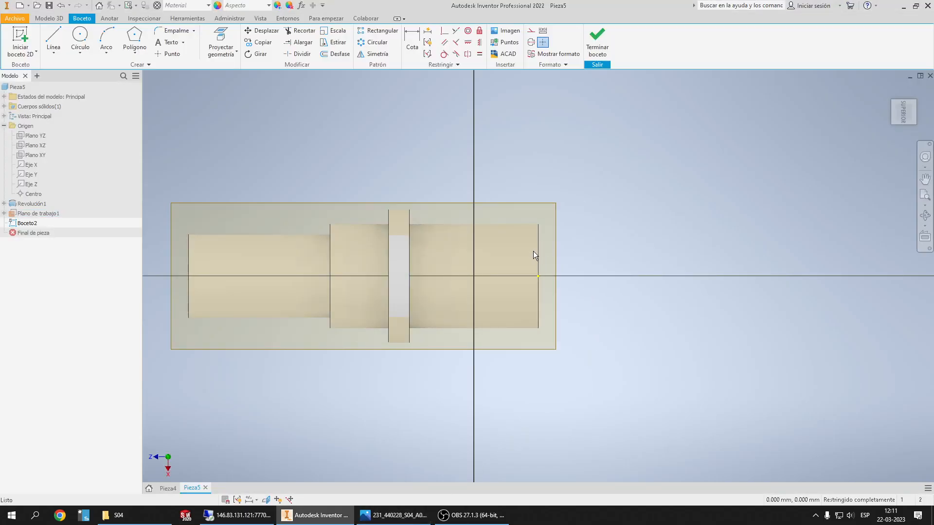
# Sketch an overall slot about 9.4 mm long and 3.6 mm wide along the shaft axis on the 31 mm end section
pyautogui.scroll(-2, 533, 251)
pyautogui.scroll(5, 533, 251)
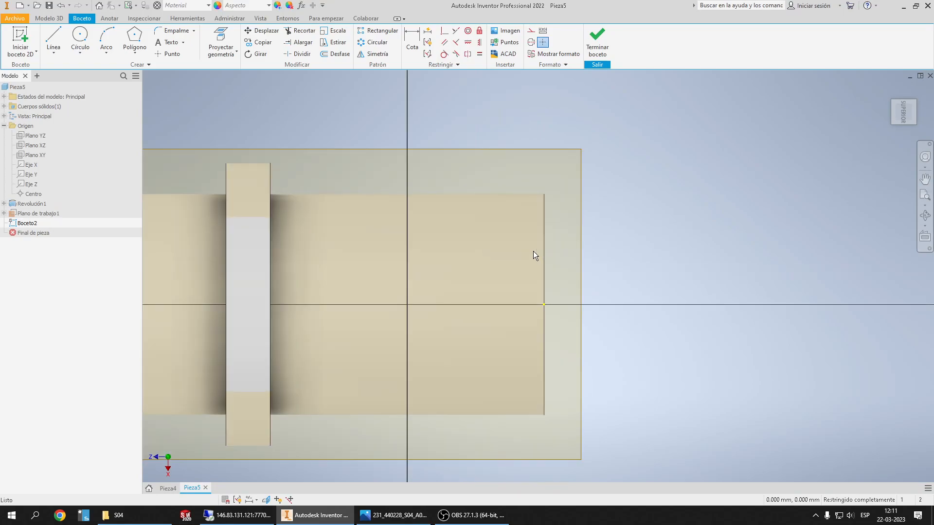
pyautogui.click(141, 57)
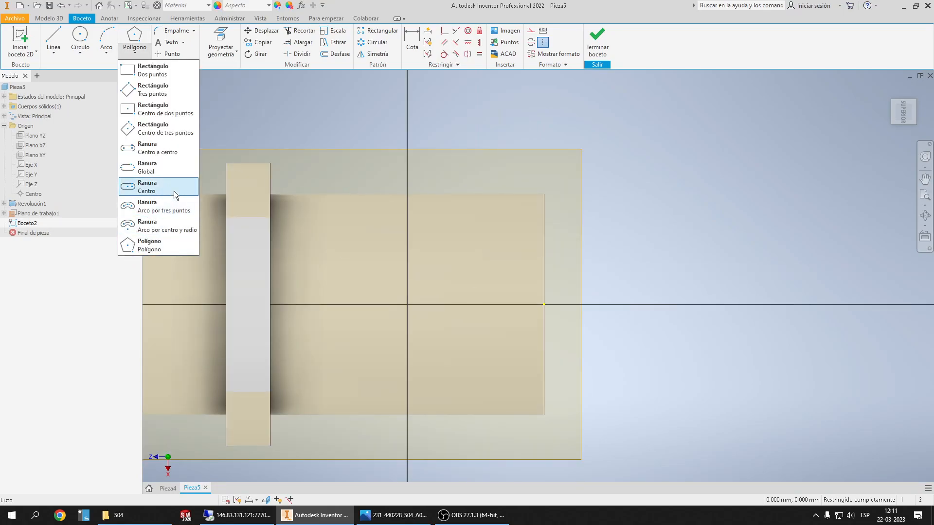
pyautogui.click(394, 515)
pyautogui.scroll(-3, 448, 281)
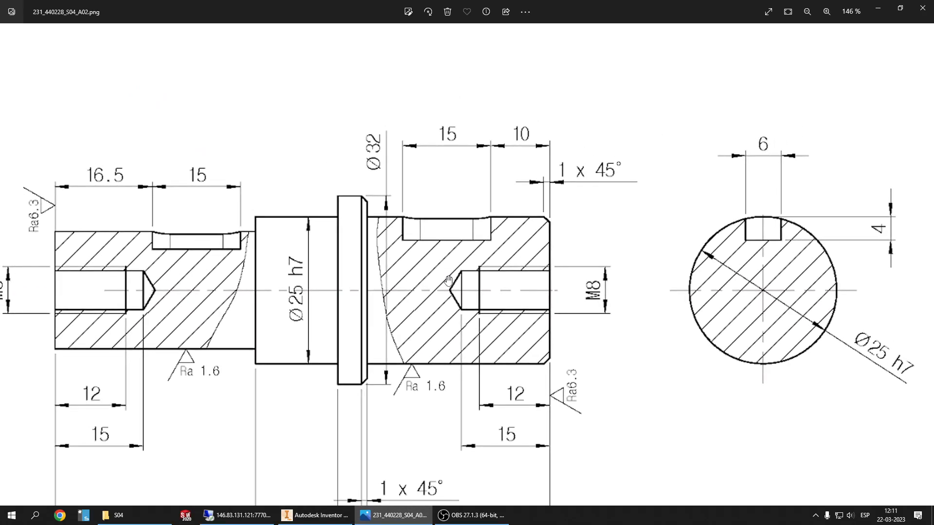
pyautogui.scroll(2, 420, 162)
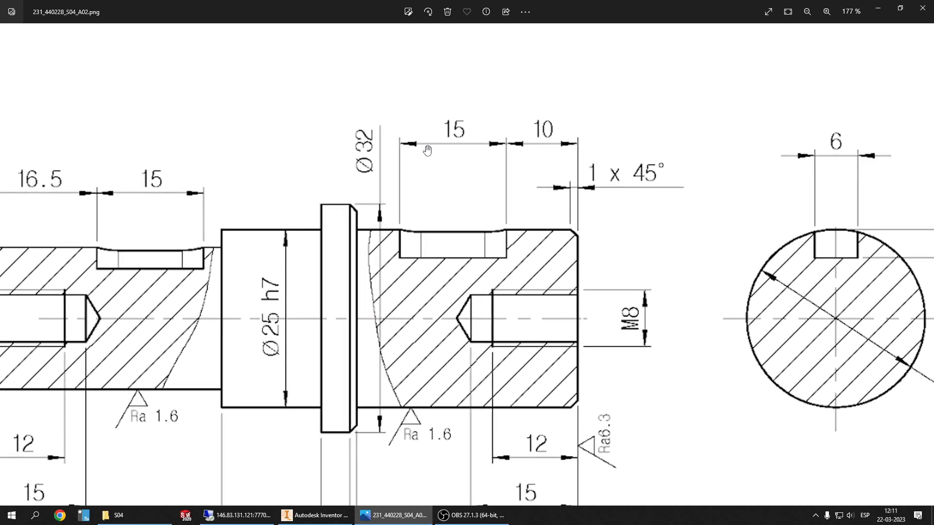
pyautogui.click(878, 8)
pyautogui.click(134, 52)
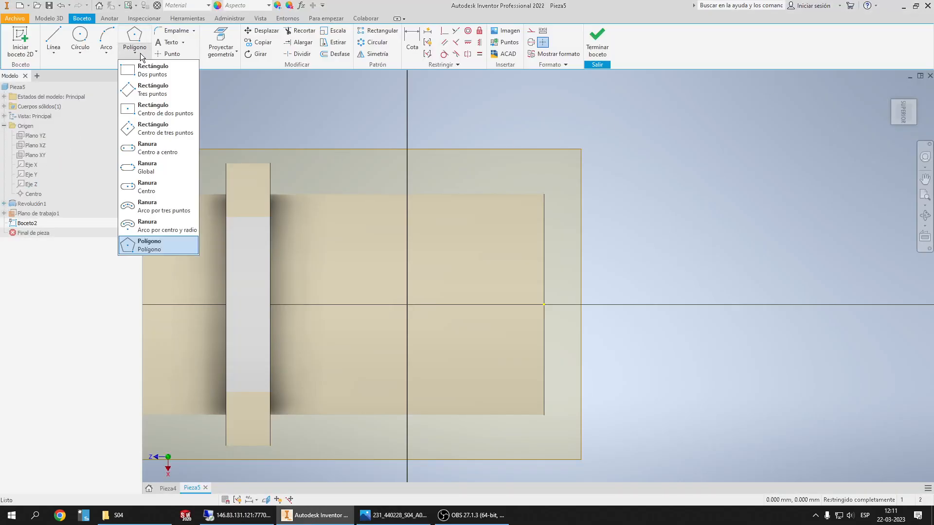
pyautogui.click(141, 167)
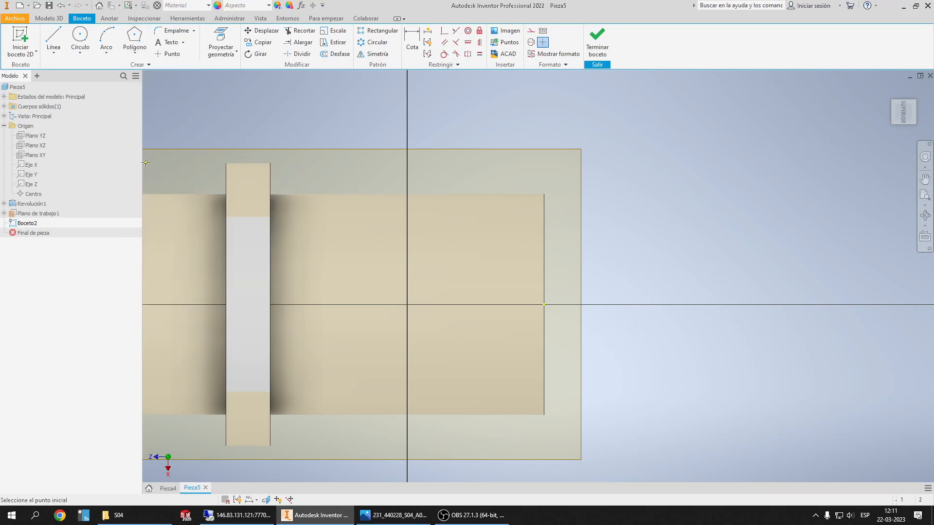
pyautogui.click(365, 304)
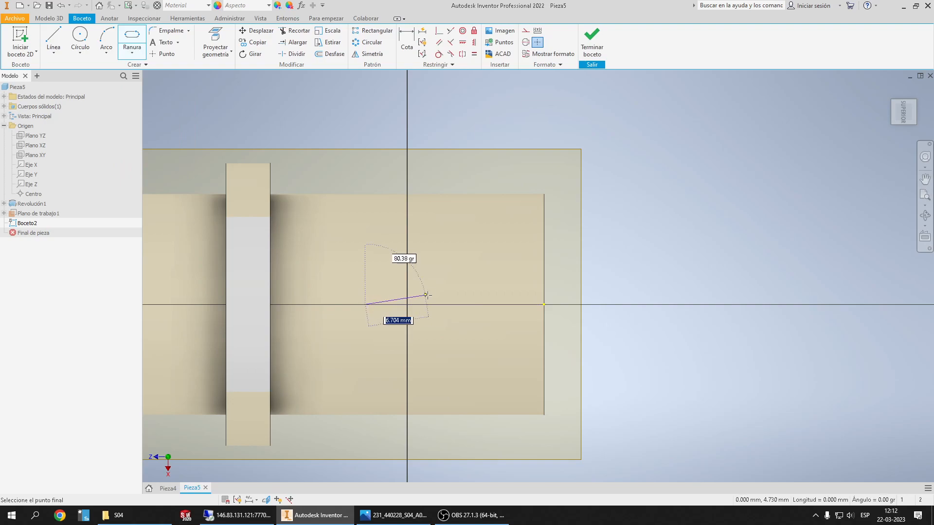
pyautogui.click(448, 305)
pyautogui.click(440, 289)
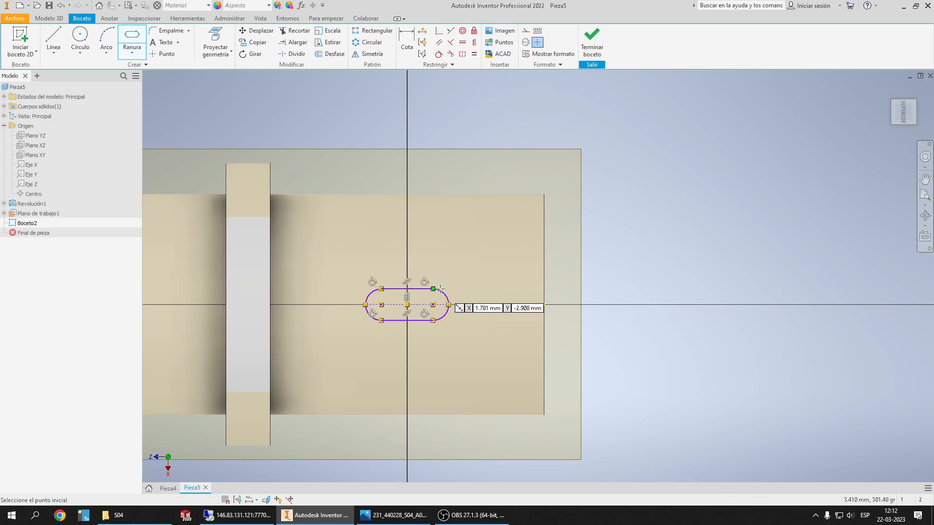
# Dimension the distance from the shaft's end edge to the nearest end of the slot as 10 mm
pyautogui.scroll(3, 439, 288)
pyautogui.scroll(-5, 440, 288)
pyautogui.click(406, 40)
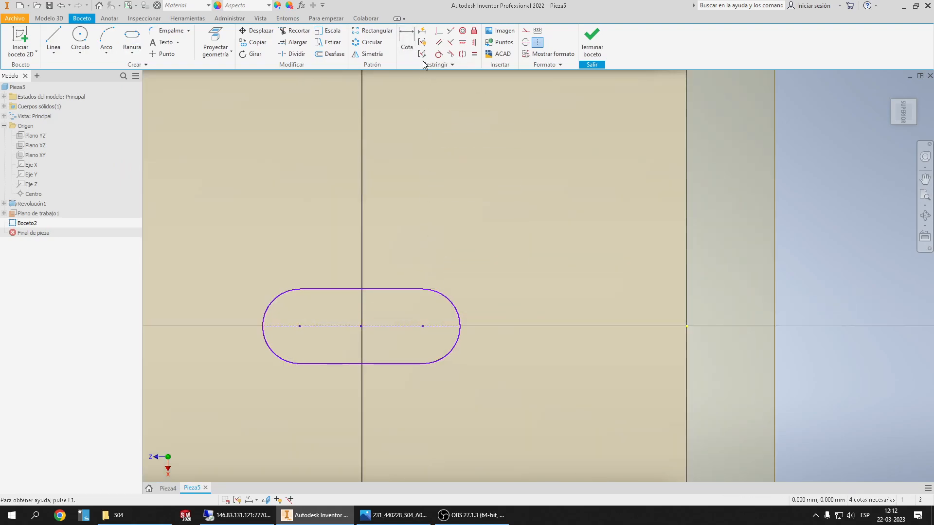
pyautogui.click(462, 330)
pyautogui.press('Escape')
pyautogui.click(407, 51)
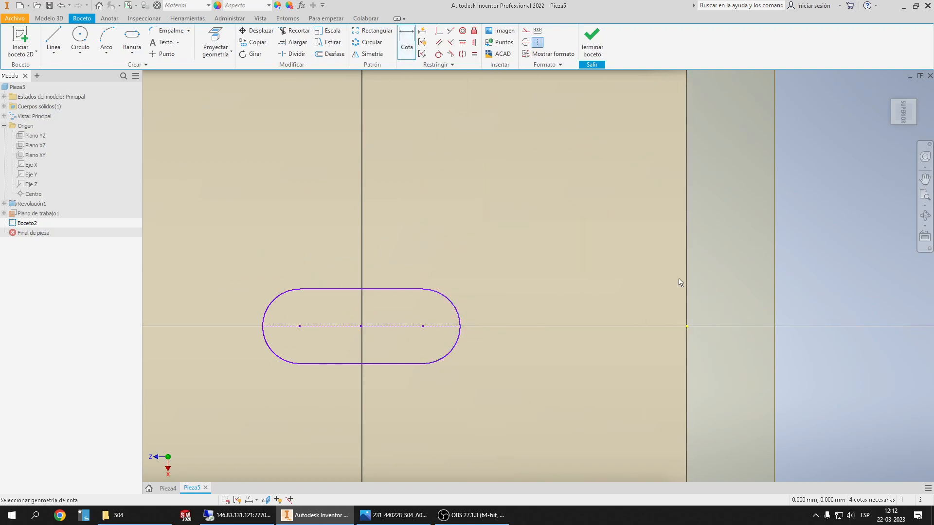
pyautogui.click(686, 286)
pyautogui.click(460, 329)
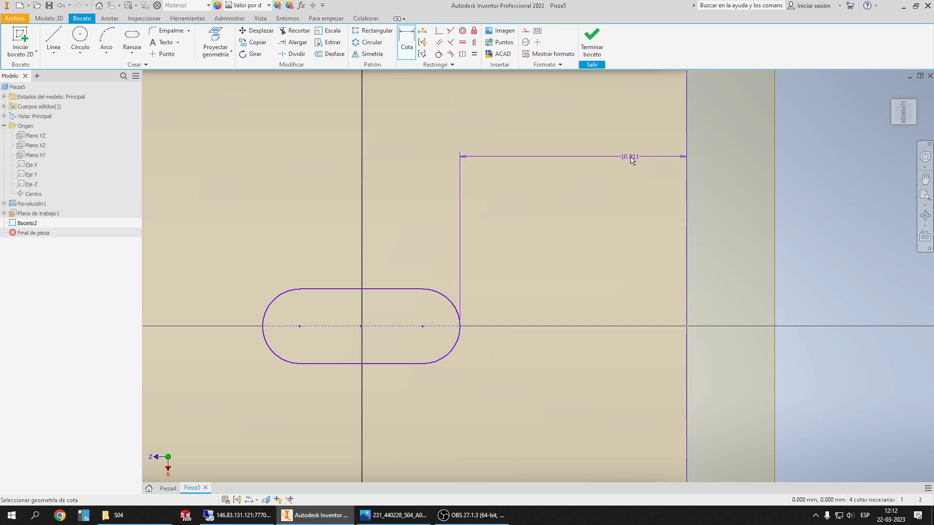
pyautogui.click(589, 158)
pyautogui.click(366, 523)
pyautogui.click(376, 519)
pyautogui.write('10')
pyautogui.press('Return')
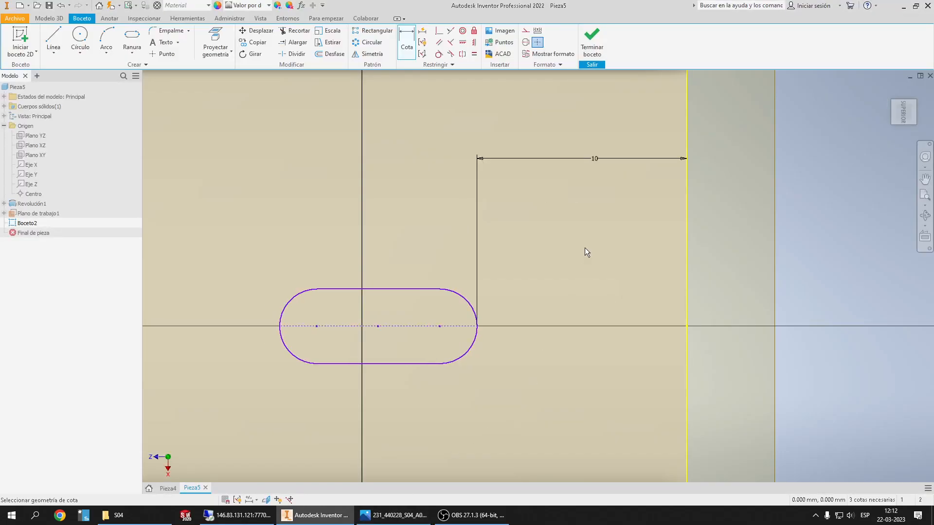
# Dimension the slot's overall length between its two rounded ends as 15 mm
pyautogui.click(473, 333)
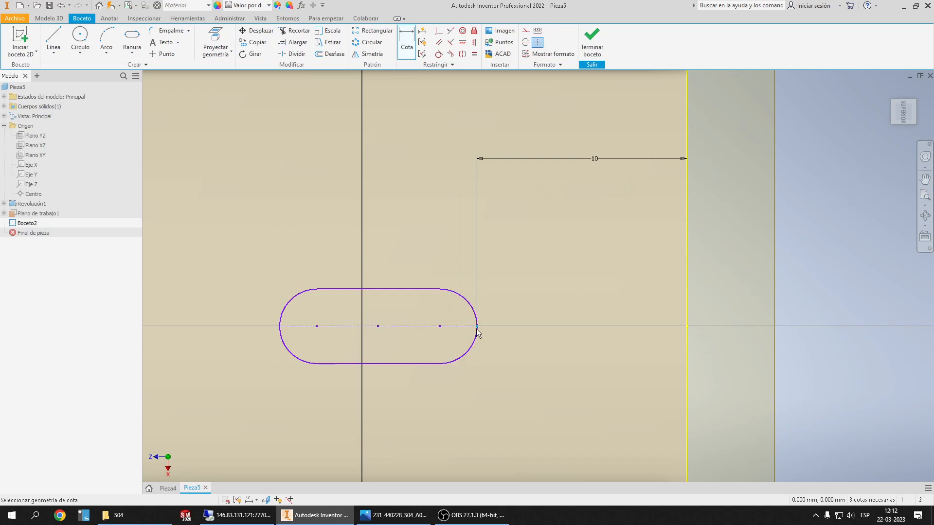
pyautogui.click(283, 332)
pyautogui.click(362, 210)
pyautogui.write('15')
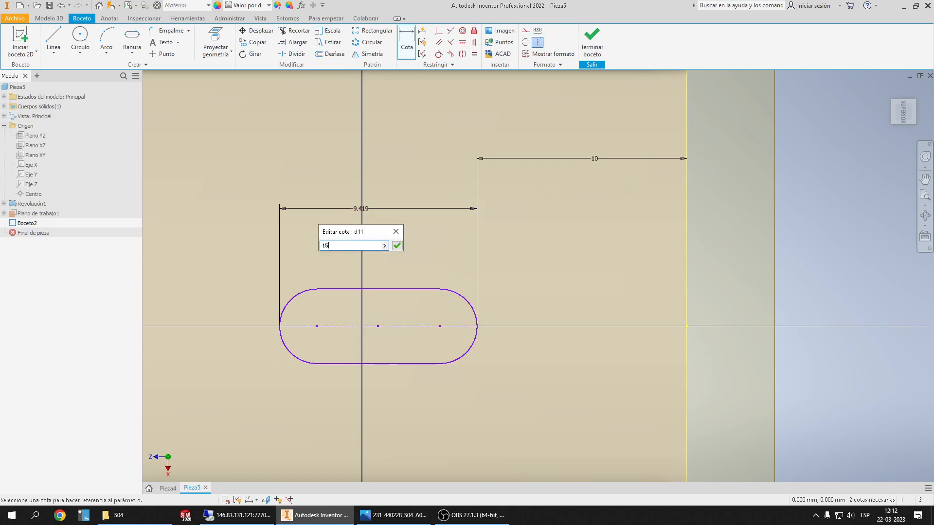
pyautogui.press('Return')
# Check the keyway width in the drawing, dimension the slot's width as 6 mm, and finish the sketch
pyautogui.scroll(-2, 358, 211)
pyautogui.click(287, 256)
pyautogui.click(299, 300)
pyautogui.click(219, 341)
pyautogui.click(393, 515)
pyautogui.scroll(-2, 735, 256)
pyautogui.scroll(4, 735, 257)
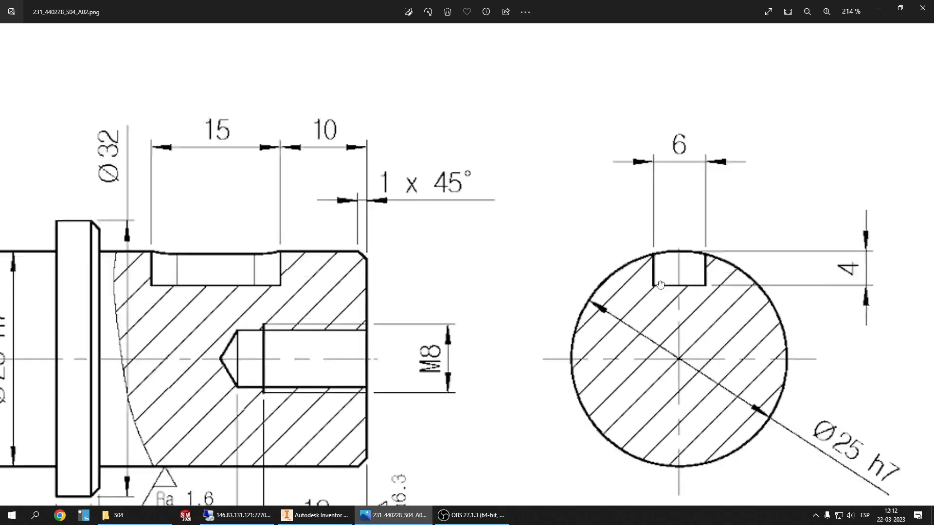
pyautogui.click(393, 515)
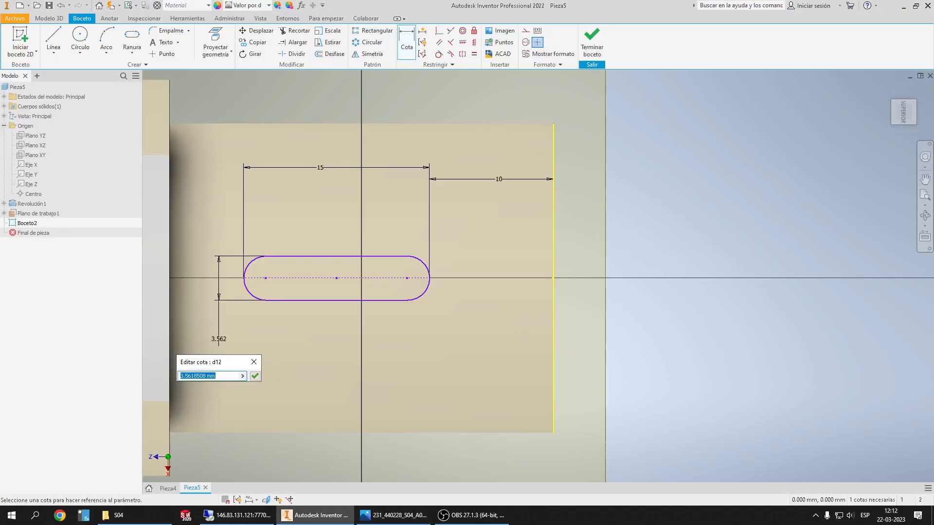
pyautogui.write('6')
pyautogui.press('Return')
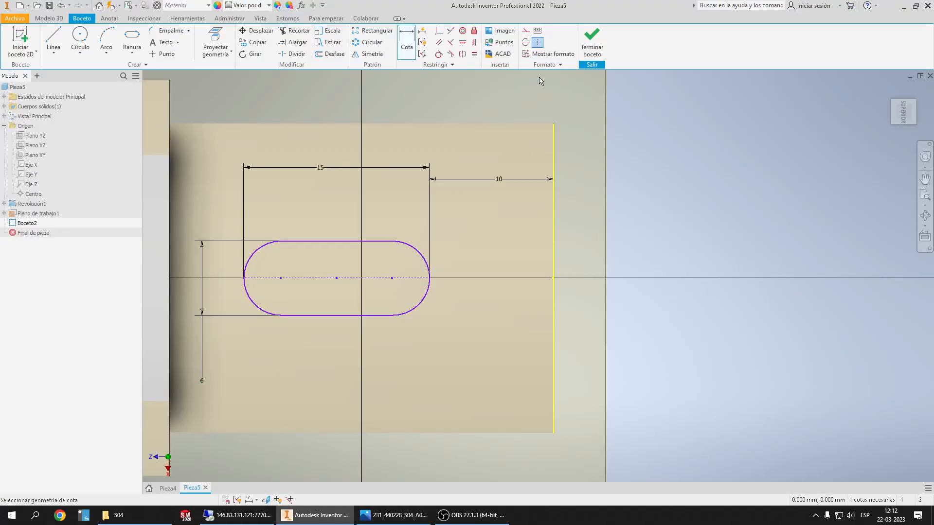
pyautogui.click(591, 41)
# Extrude the slot profile as a 4 mm deep cut into the shaft and restore the home view
pyautogui.scroll(3, 571, 140)
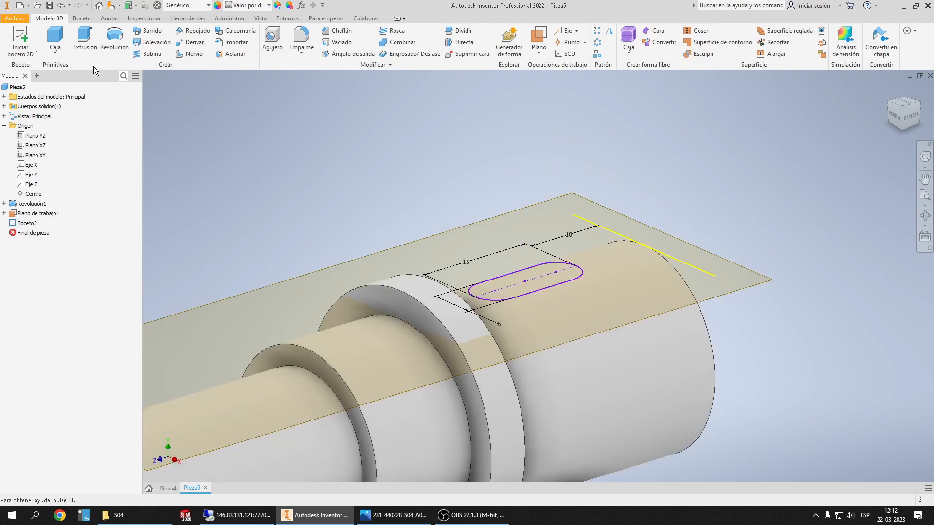
pyautogui.click(85, 41)
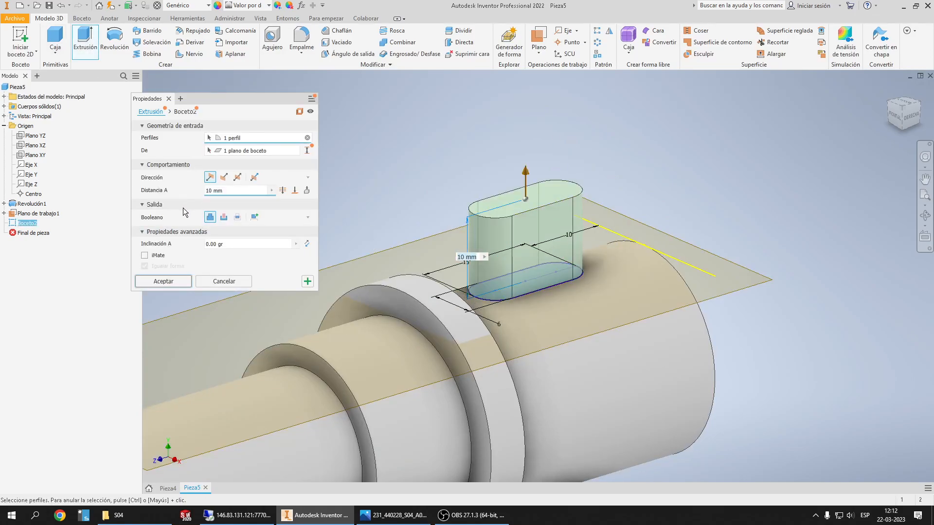
pyautogui.click(223, 217)
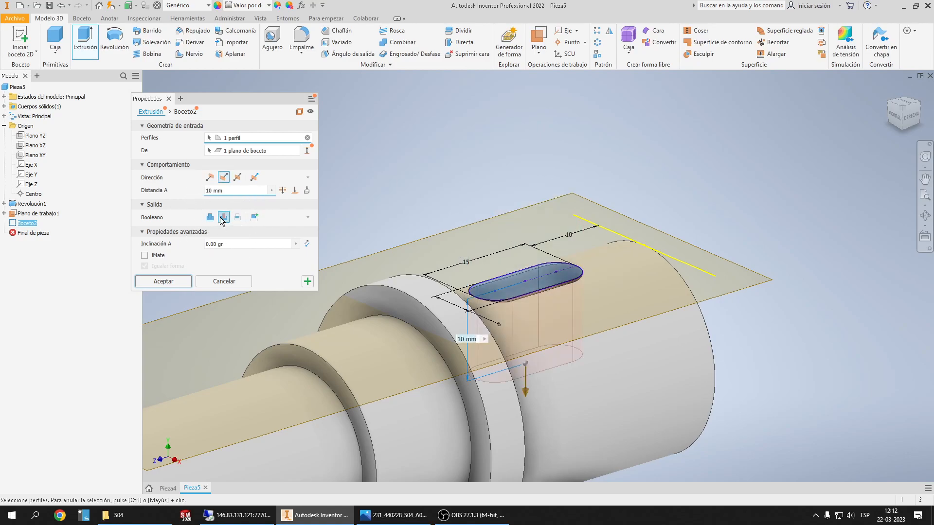
pyautogui.click(393, 515)
pyautogui.click(370, 522)
pyautogui.scroll(2, 397, 182)
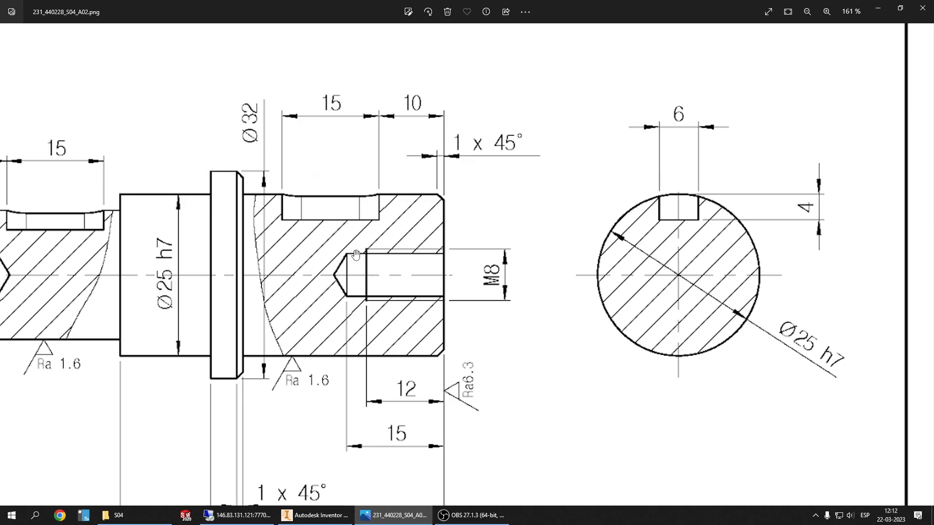
pyautogui.click(315, 515)
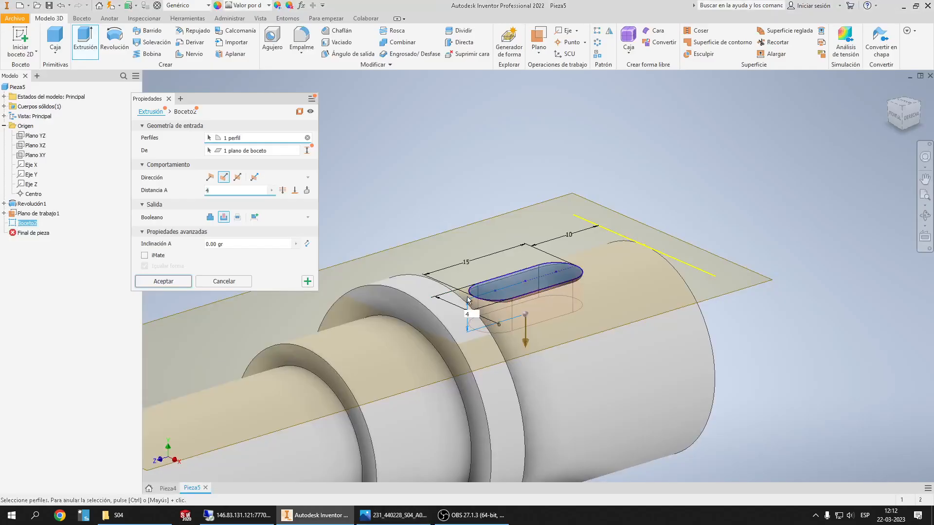
pyautogui.click(170, 286)
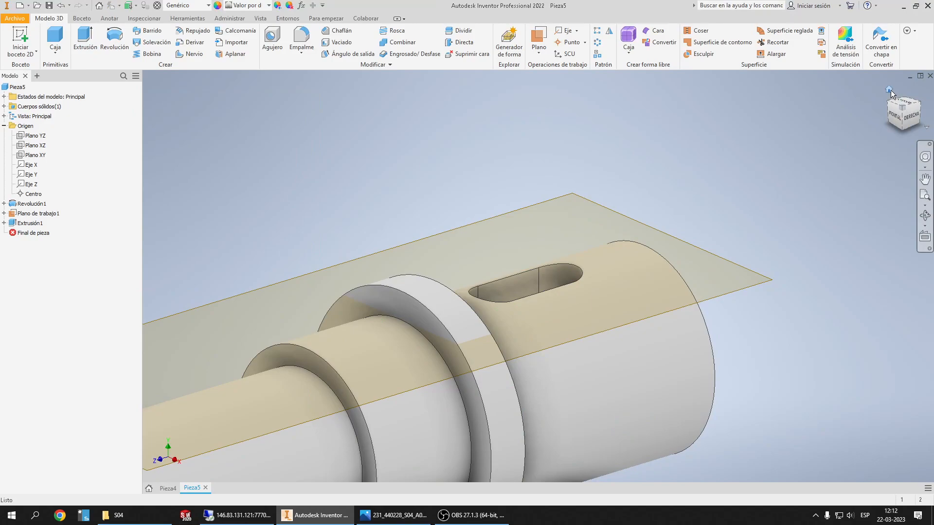
pyautogui.click(889, 91)
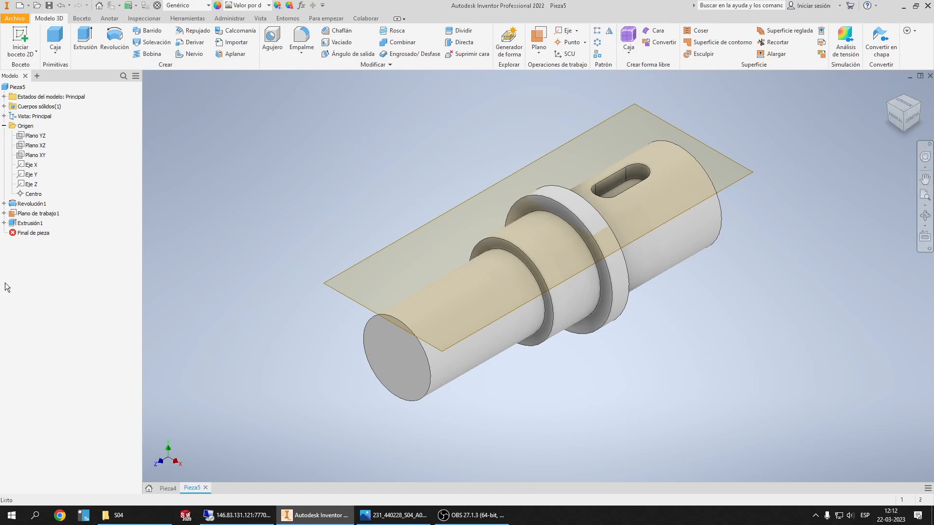
# Hide the work plane that was used for the keyway sketch
pyautogui.click(39, 214)
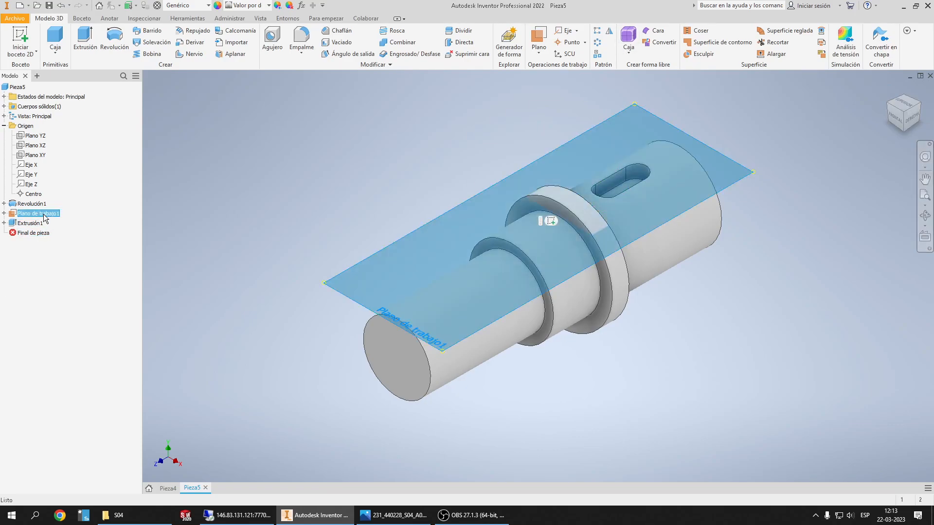
pyautogui.rightClick(43, 214)
pyautogui.click(86, 297)
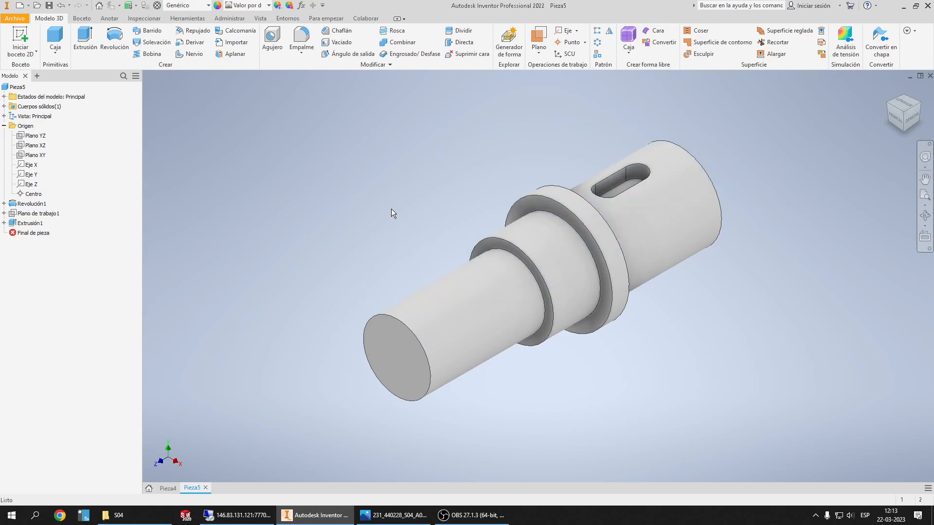
# Start a 2D sketch on the end face of the thinner shaft section and check the M8 hole in the drawing
pyautogui.click(21, 37)
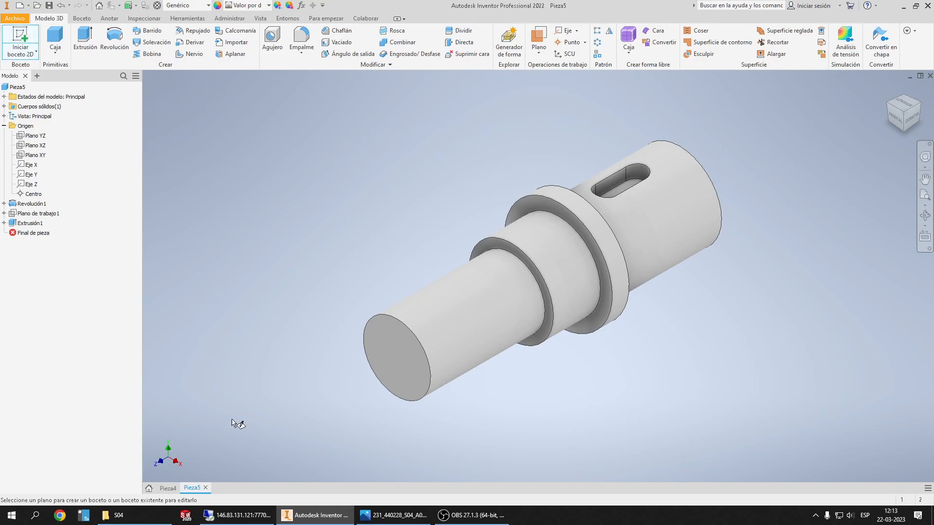
pyautogui.click(398, 392)
pyautogui.click(394, 515)
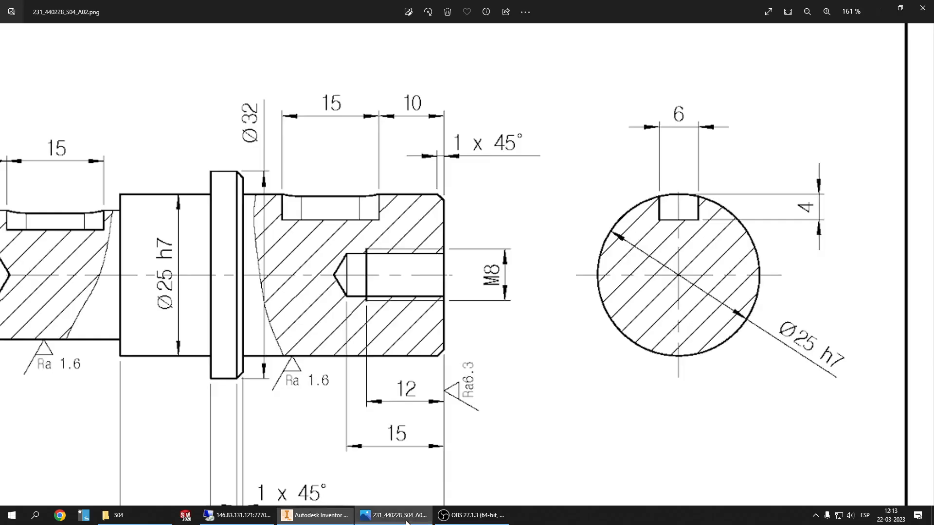
pyautogui.moveTo(398, 385); pyautogui.dragTo(804, 375)
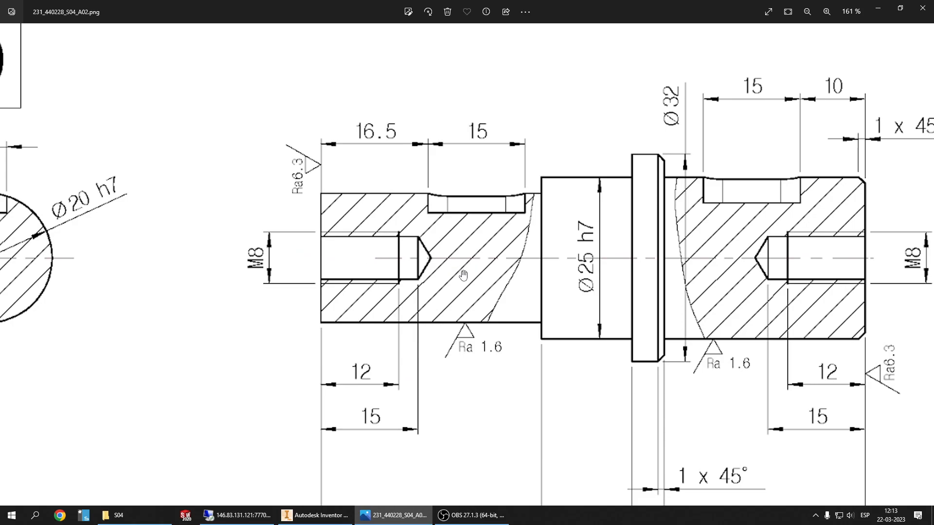
pyautogui.click(877, 8)
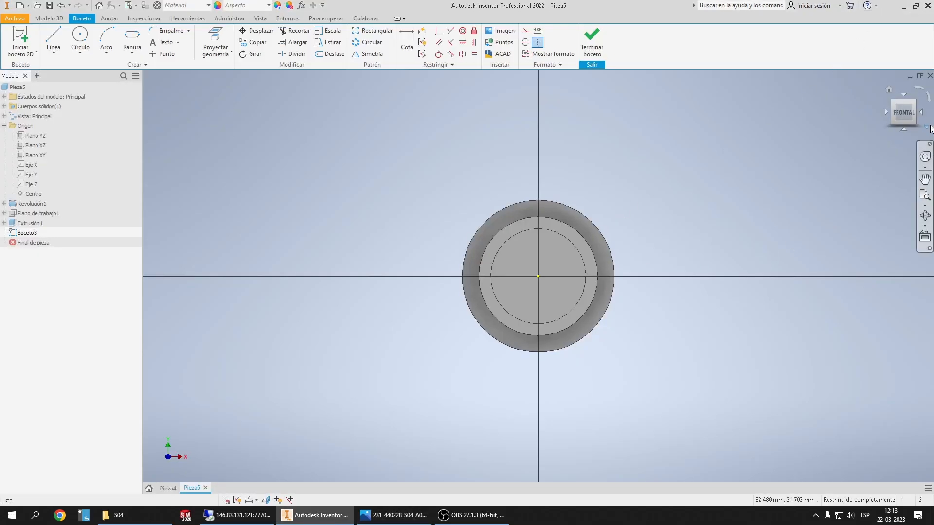
# Place a sketch point at the center of the thinner section's end face and finish the sketch
pyautogui.click(913, 102)
pyautogui.scroll(-5, 409, 357)
pyautogui.scroll(8, 395, 339)
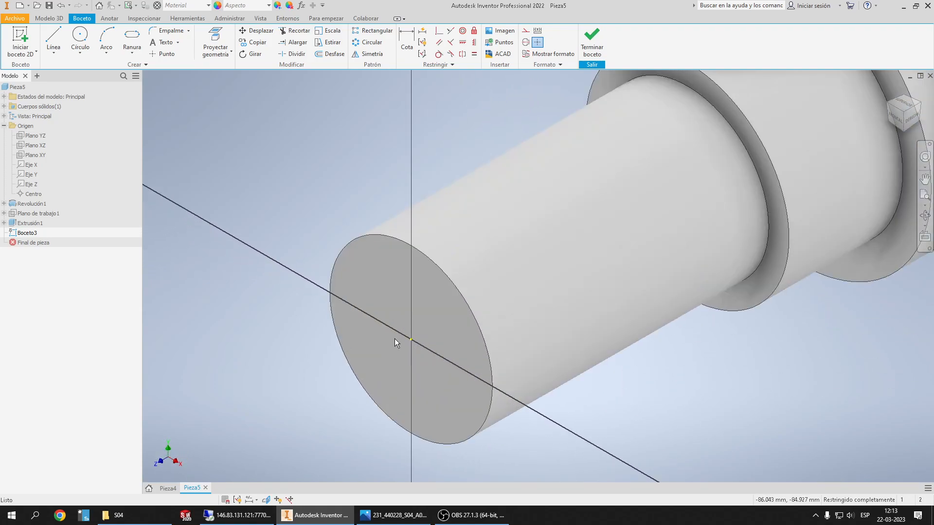
pyautogui.scroll(2, 394, 339)
pyautogui.click(80, 37)
pyautogui.click(167, 54)
pyautogui.click(425, 339)
pyautogui.click(602, 44)
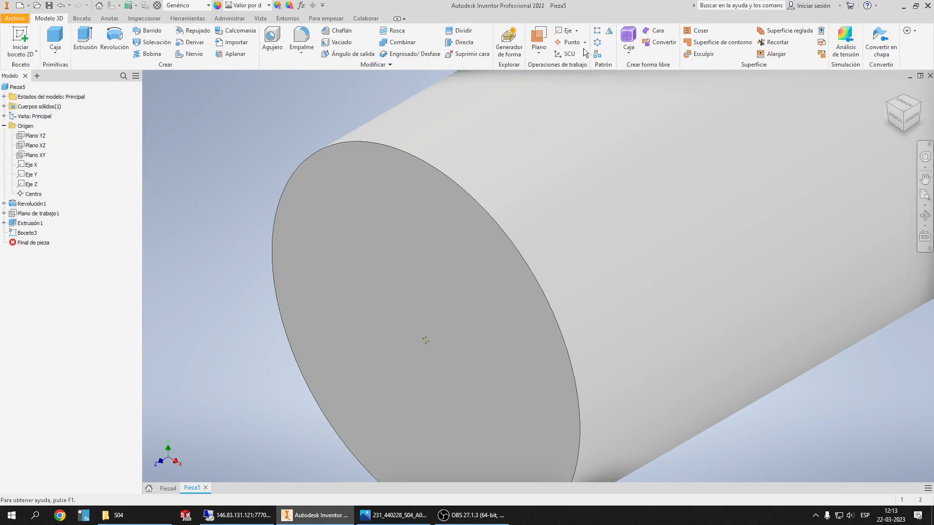
# Set up a threaded hole at the sketch point with the ISO metric profile (Perfil métrico ISO) and size 8
pyautogui.click(278, 46)
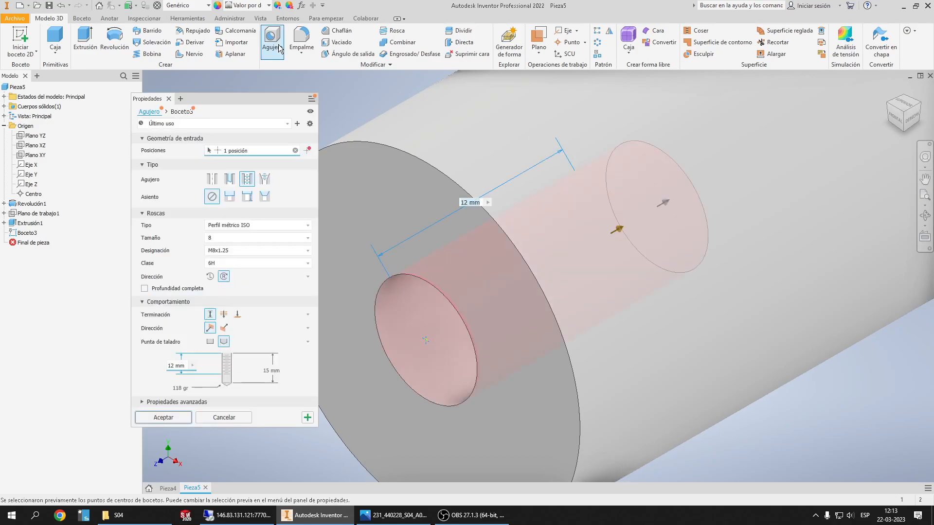
pyautogui.click(390, 520)
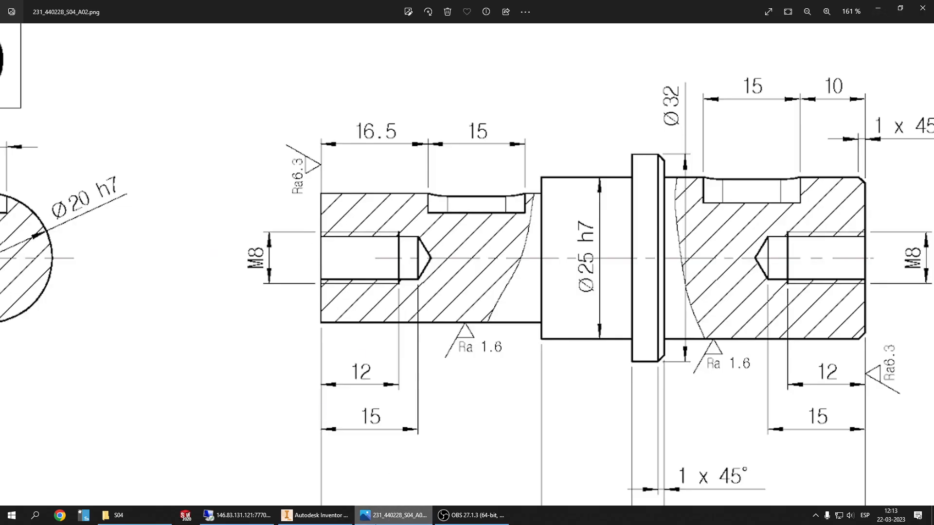
pyautogui.click(391, 518)
pyautogui.click(262, 225)
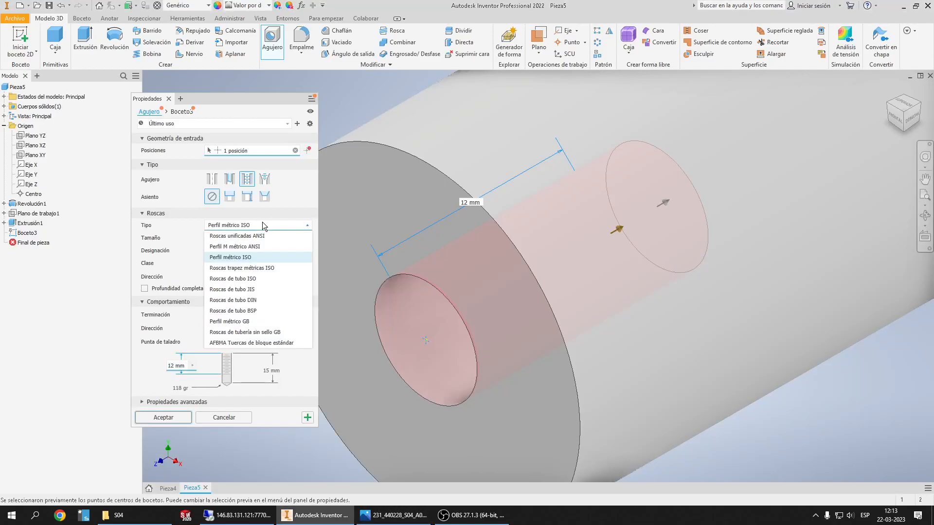
pyautogui.click(243, 258)
pyautogui.click(220, 236)
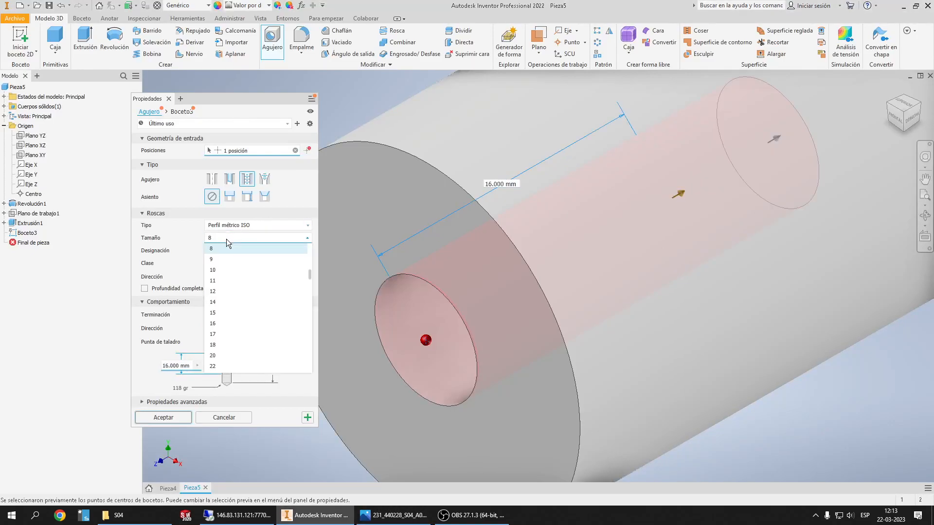
pyautogui.click(226, 252)
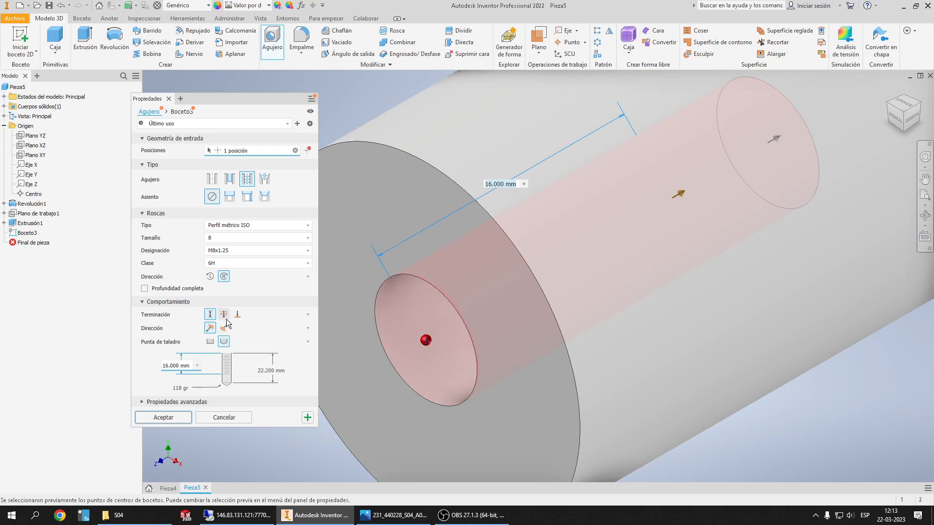
# Check the M8 hole in the drawing and give the hole a Distancia termination, default direction and angled drill point
pyautogui.press('ctrl')
pyautogui.hotkey('alt', 'Tab')
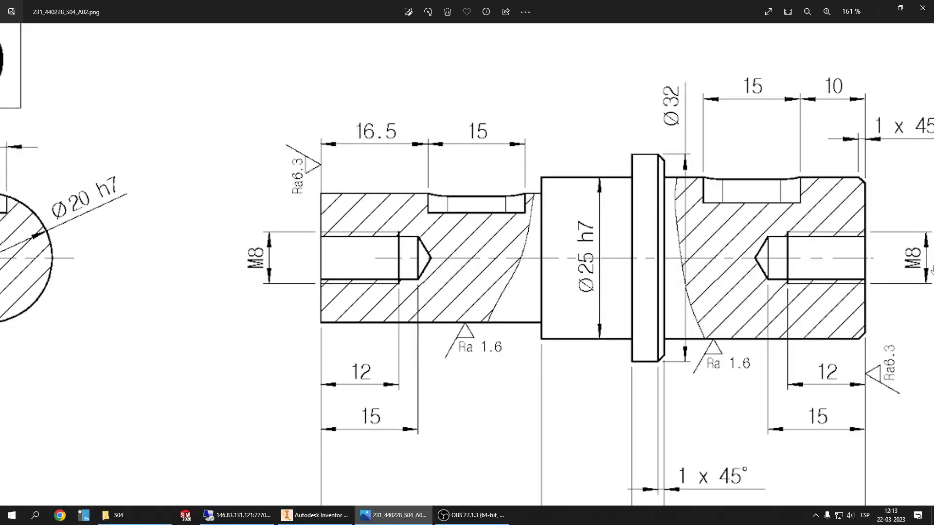
pyautogui.scroll(3, 389, 335)
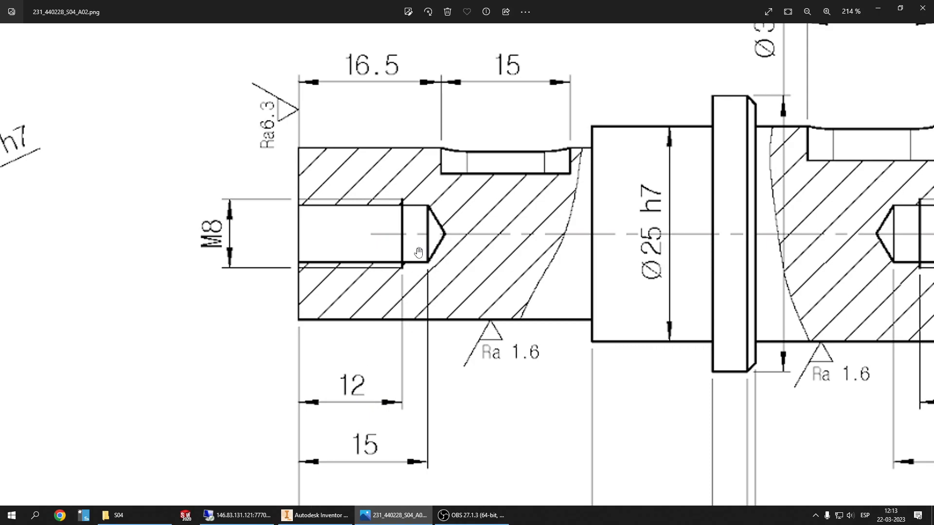
pyautogui.hotkey('alt', 'Tab')
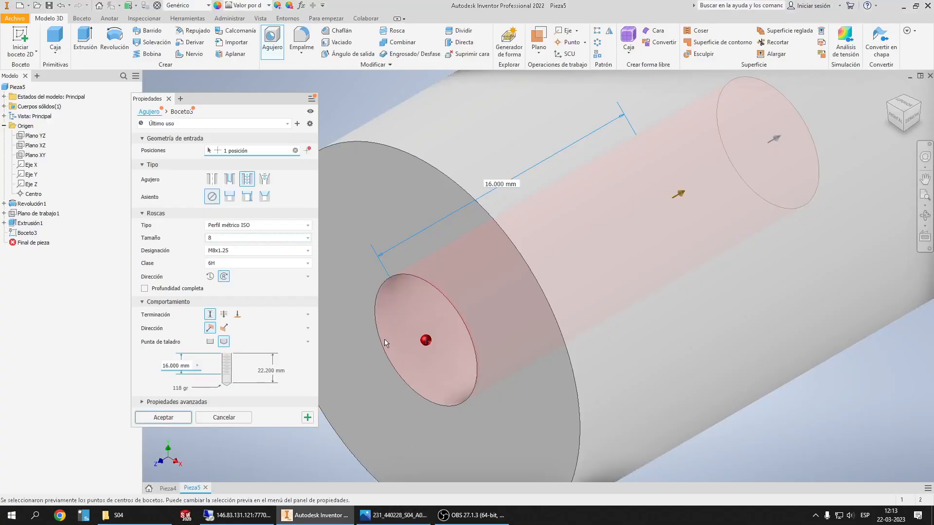
pyautogui.click(211, 317)
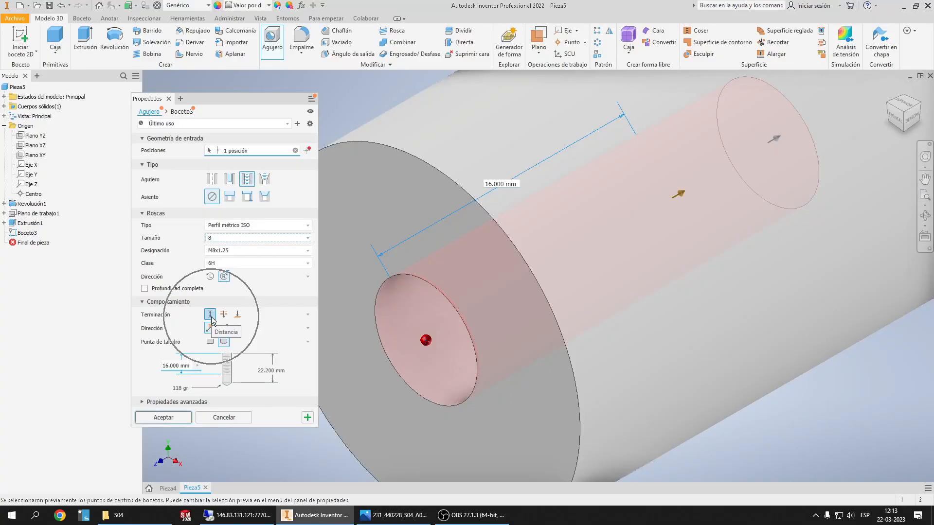
pyautogui.click(210, 329)
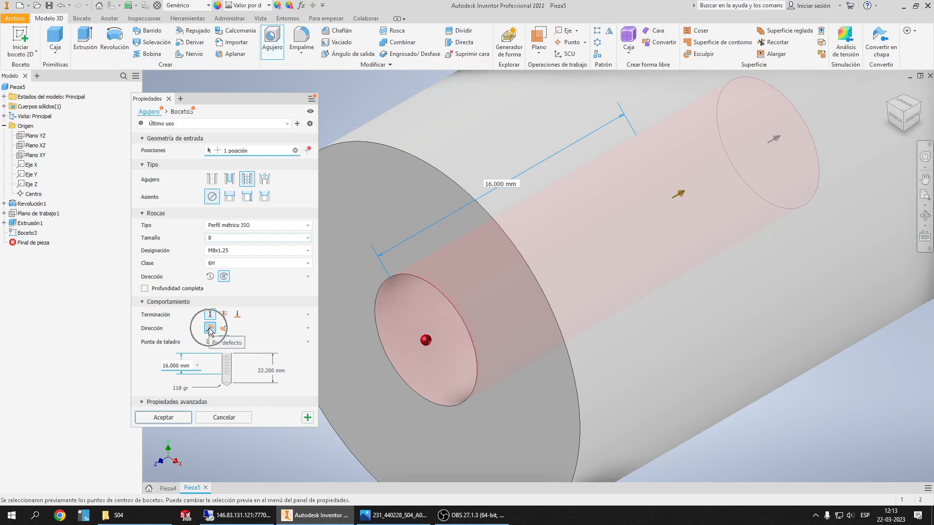
pyautogui.click(225, 343)
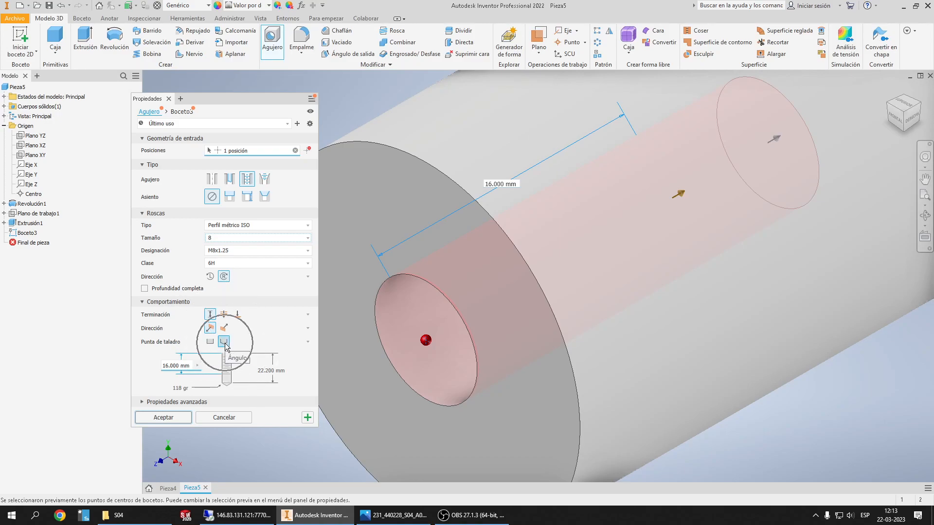
pyautogui.click(393, 515)
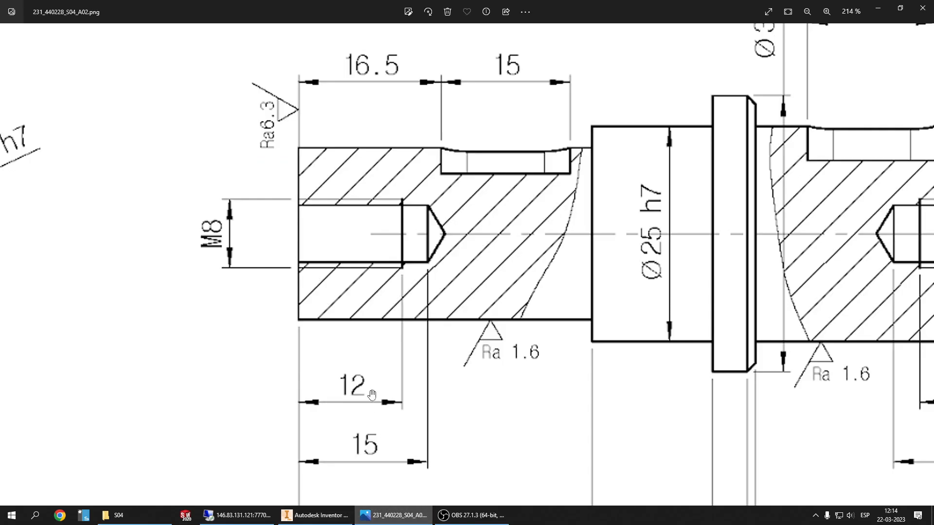
pyautogui.click(394, 515)
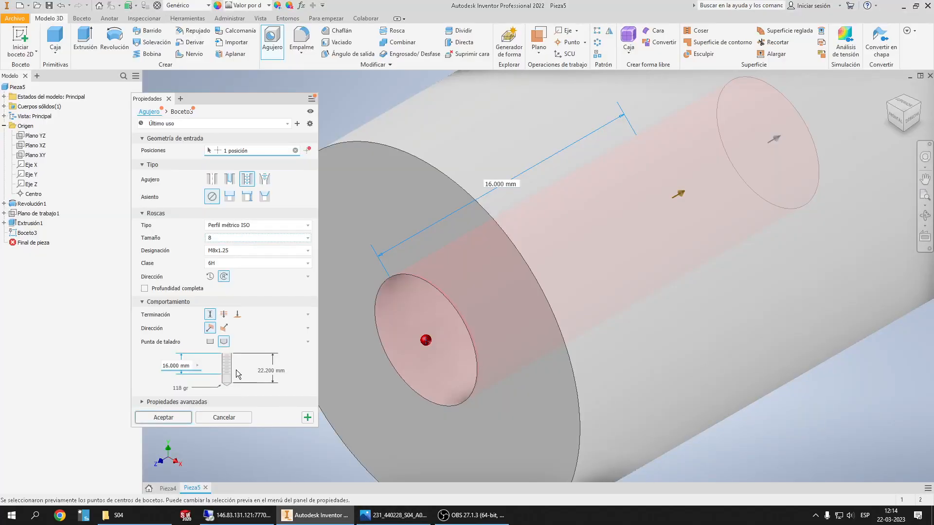
# Set the thread depth to 12 mm and the hole depth to 15 mm, then create the hole and inspect it
pyautogui.click(182, 366)
pyautogui.write('12')
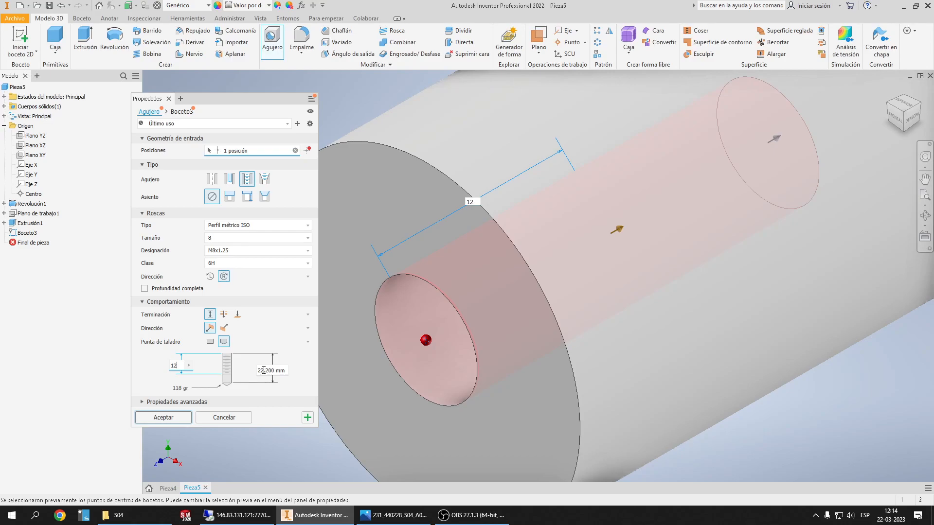
pyautogui.click(264, 370)
pyautogui.press('ctrl')
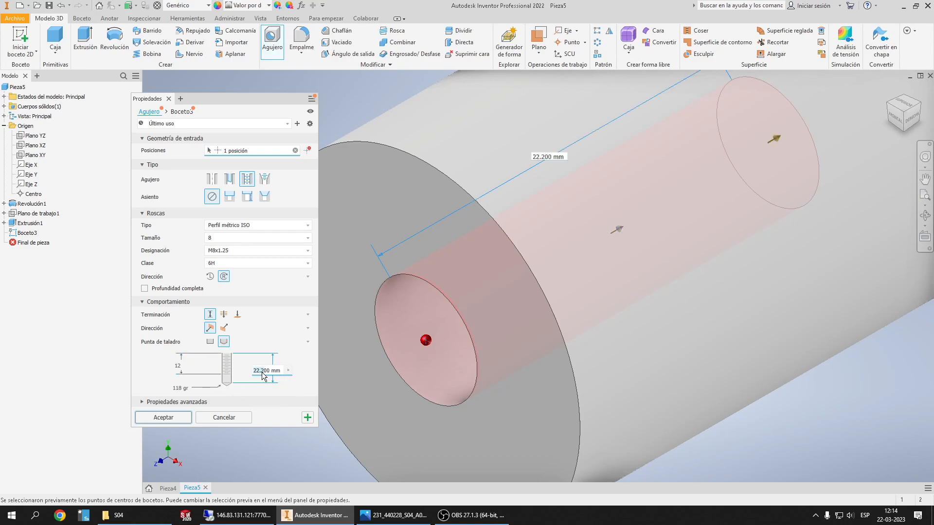
pyautogui.write('15')
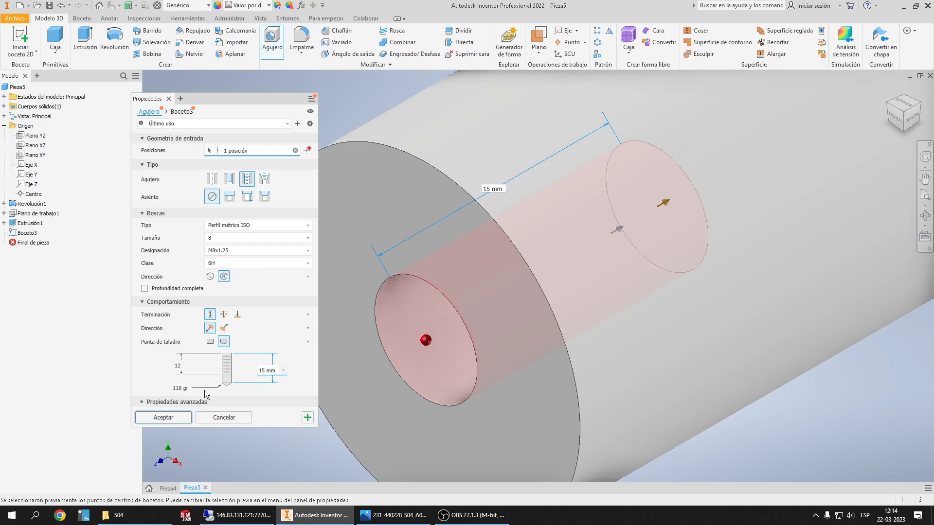
pyautogui.click(905, 120)
pyautogui.click(904, 121)
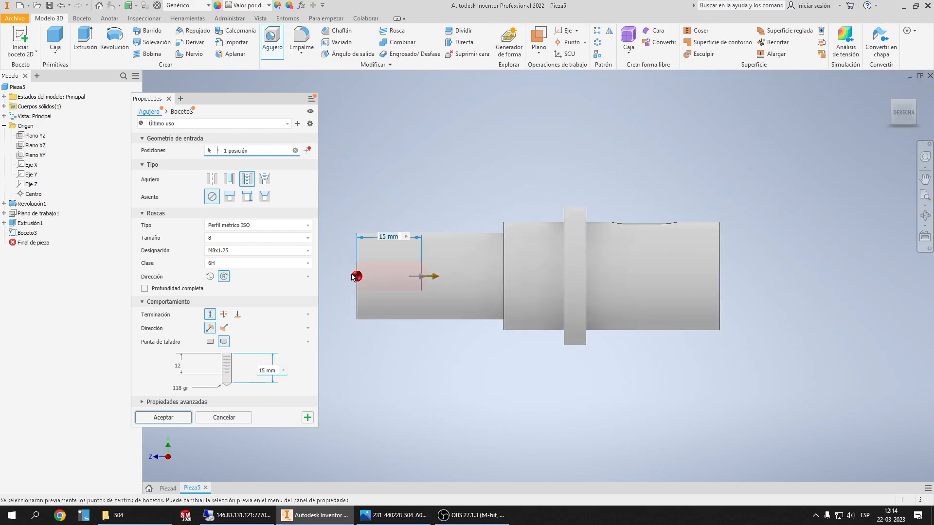
pyautogui.click(188, 417)
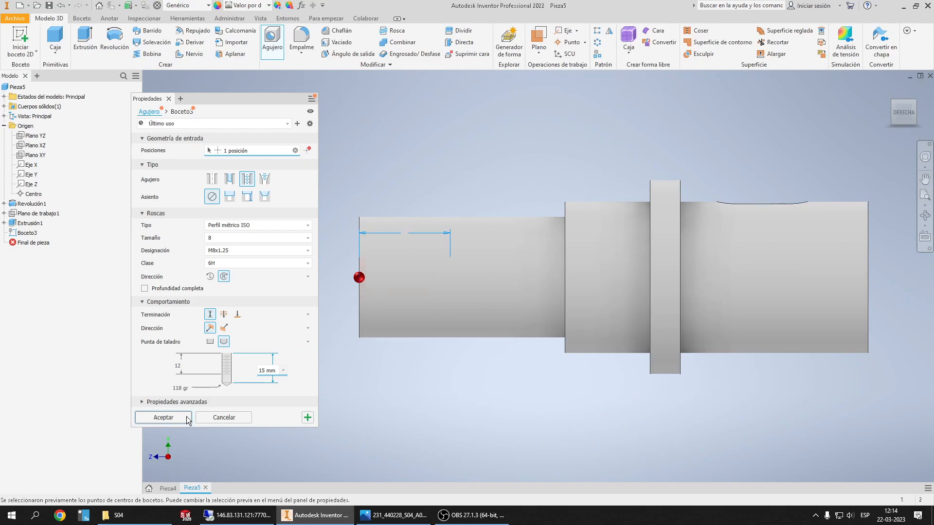
pyautogui.click(890, 90)
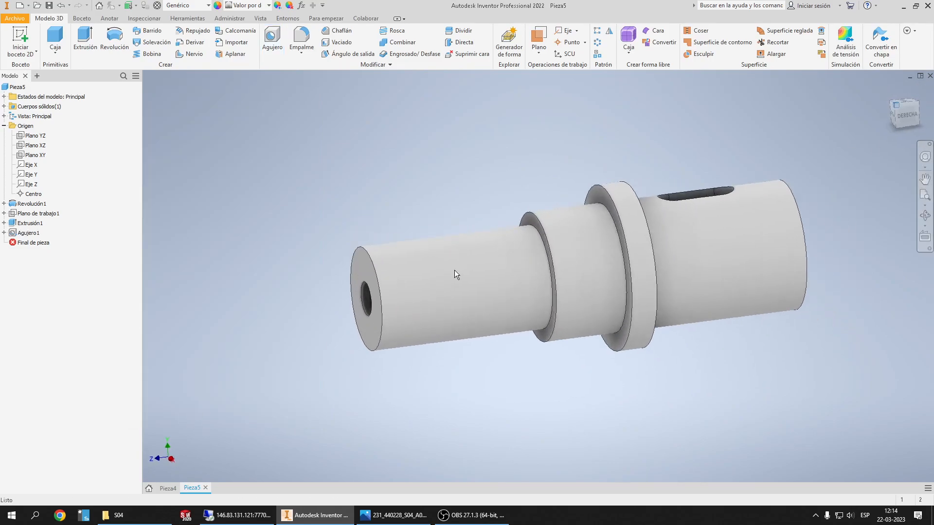
pyautogui.scroll(5, 399, 359)
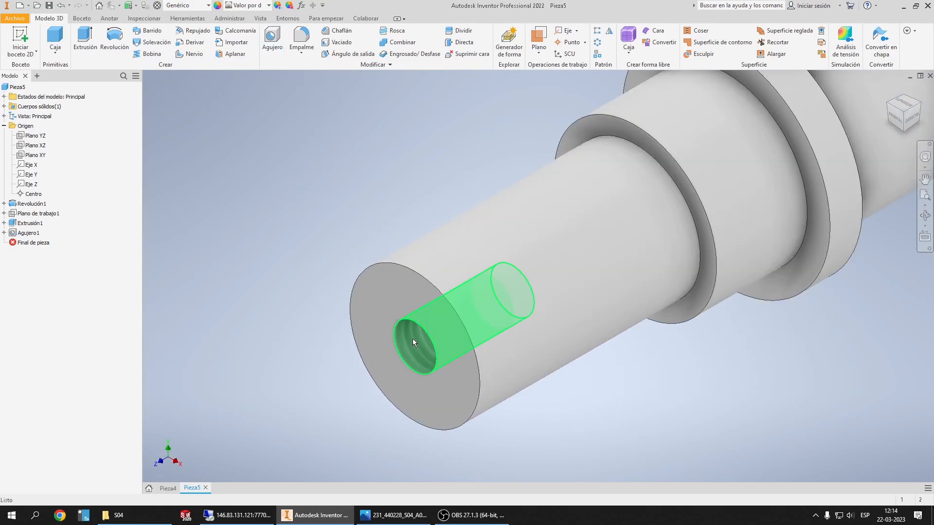
pyautogui.scroll(-4, 413, 338)
# Check the 1 x 45° chamfers in the drawing and chamfer the thicker section's end edge and the collar's keyway-side outer edge by 1 mm
pyautogui.click(403, 519)
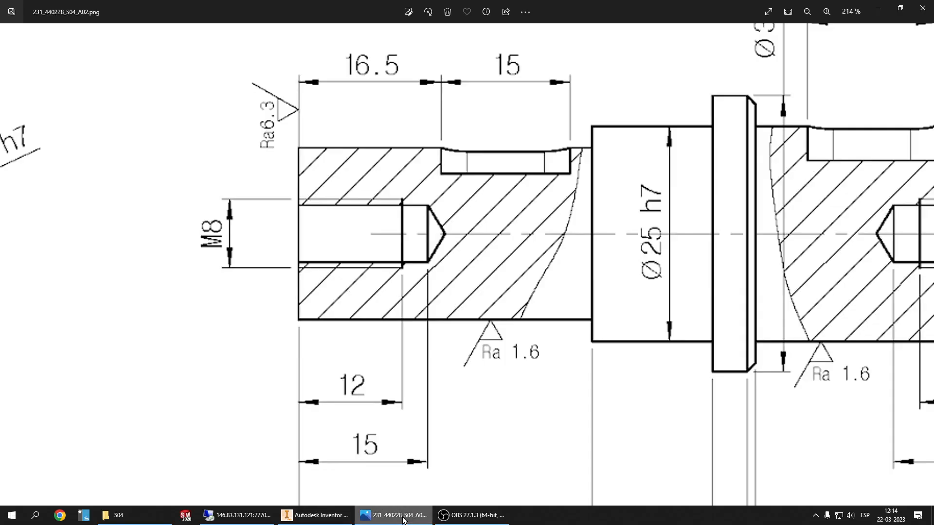
pyautogui.moveTo(564, 292); pyautogui.dragTo(260, 305)
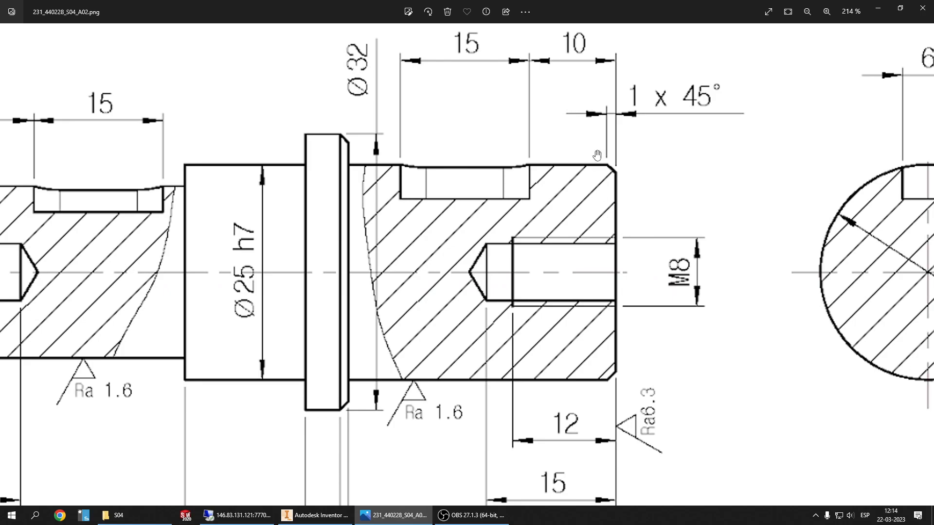
pyautogui.scroll(-2, 358, 375)
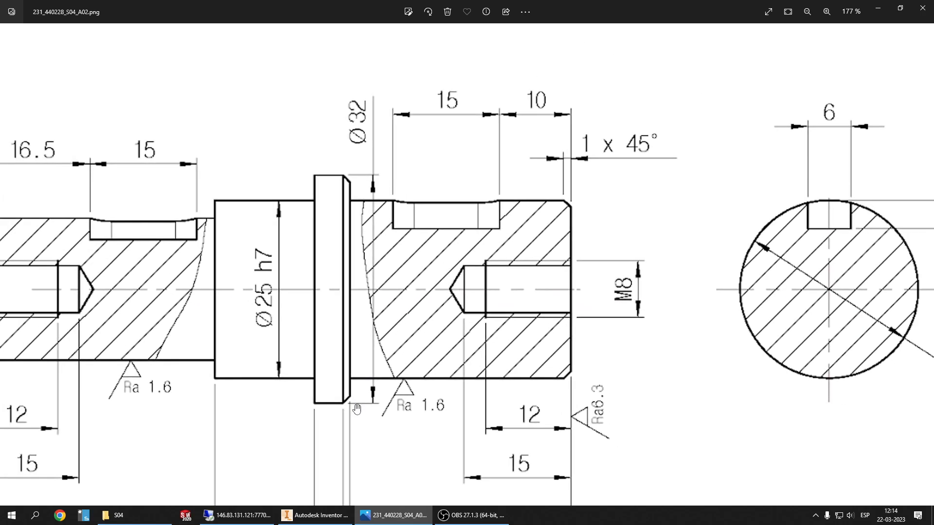
pyautogui.click(875, 9)
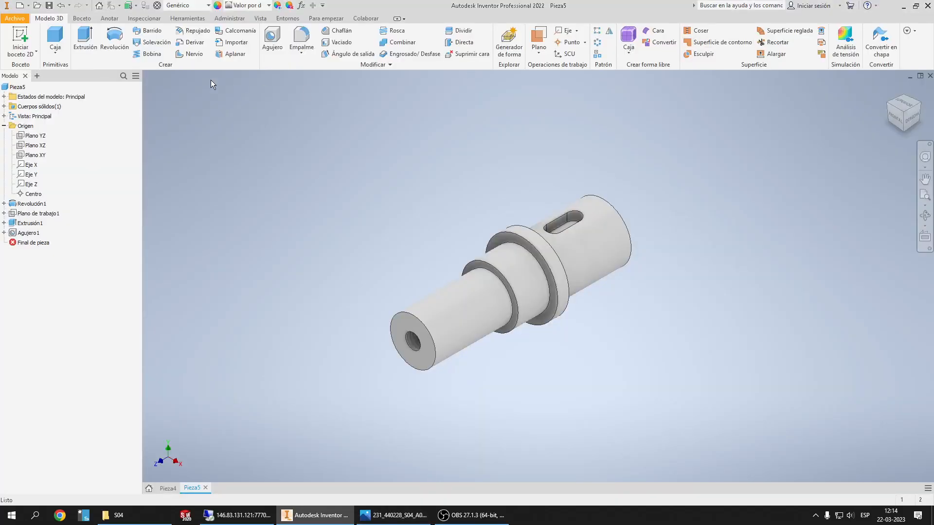
pyautogui.click(347, 32)
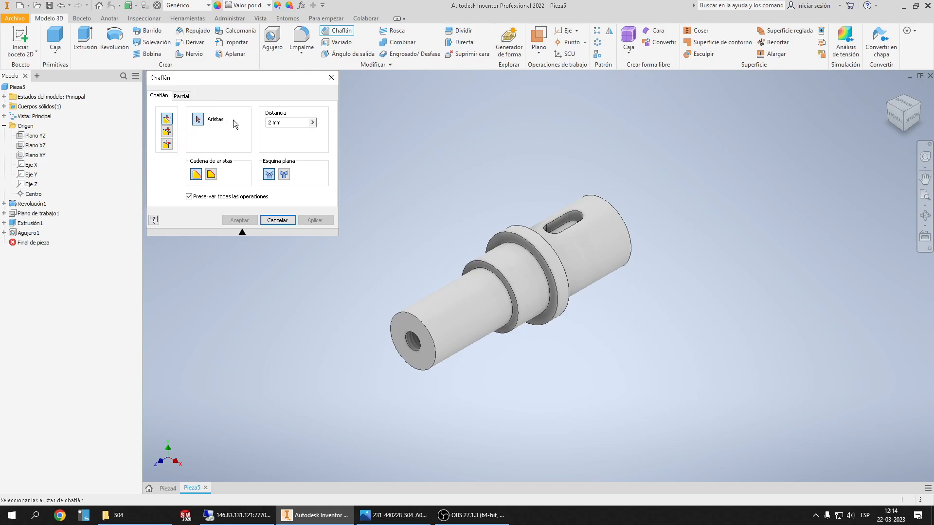
pyautogui.click(297, 124)
pyautogui.scroll(-4, 560, 192)
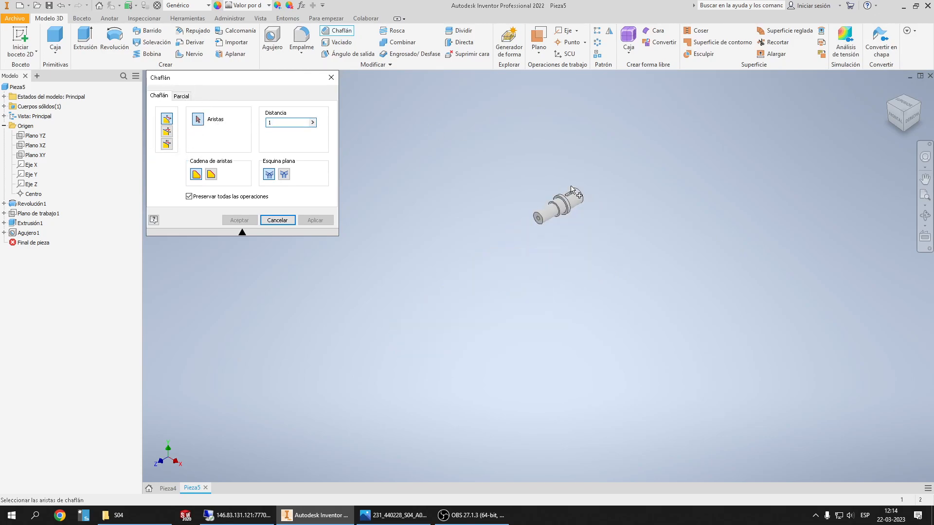
pyautogui.scroll(6, 560, 193)
pyautogui.click(601, 208)
pyautogui.click(529, 259)
pyautogui.click(314, 221)
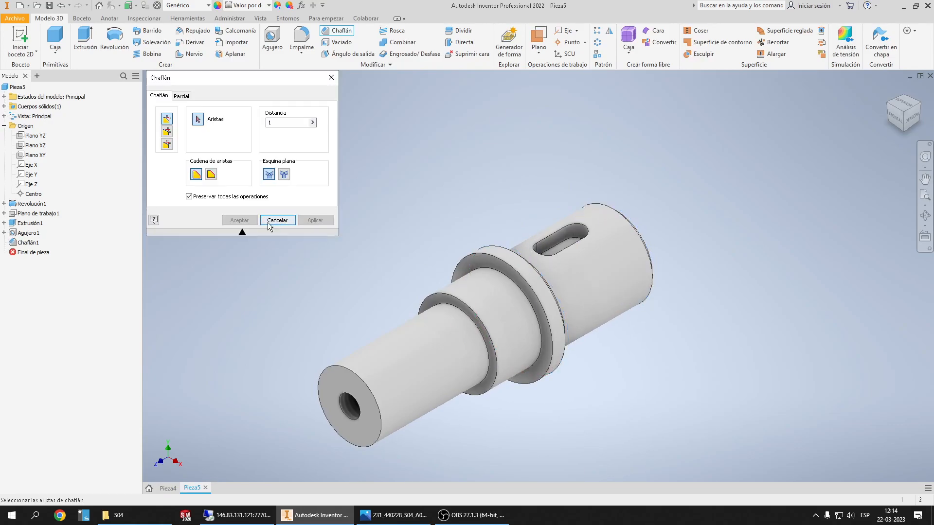
pyautogui.click(276, 220)
pyautogui.click(909, 116)
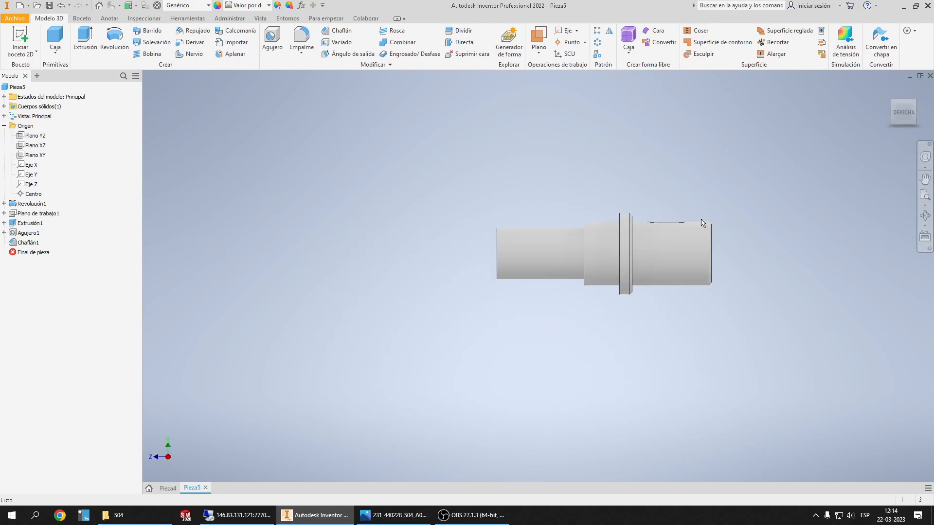
pyautogui.click(887, 90)
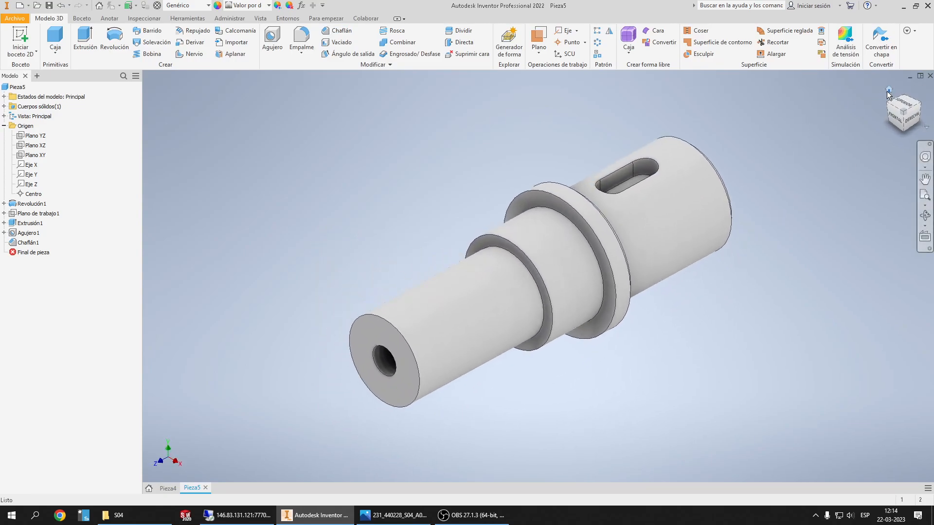